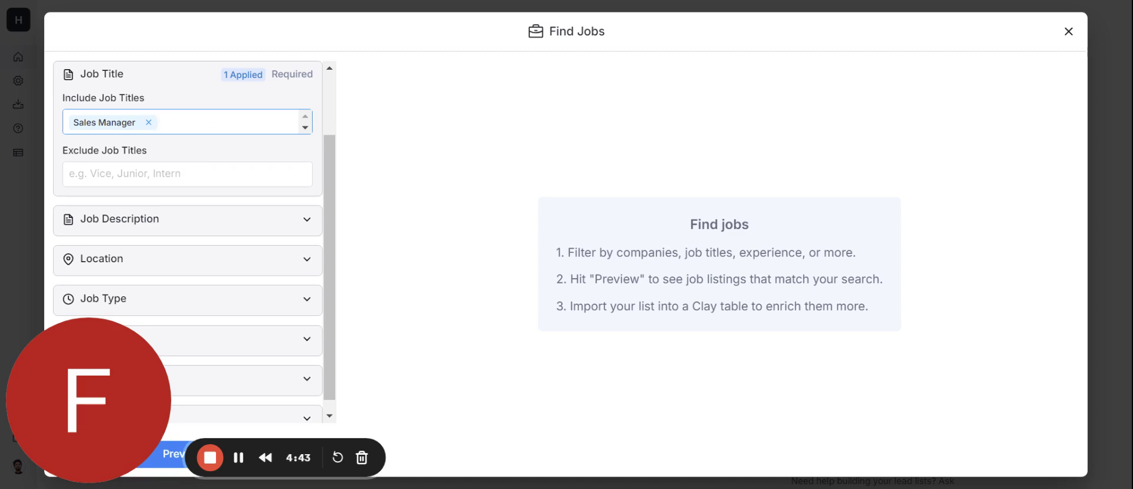
# - Add Social Media Manager to the included job titles
pyautogui.write('sales')
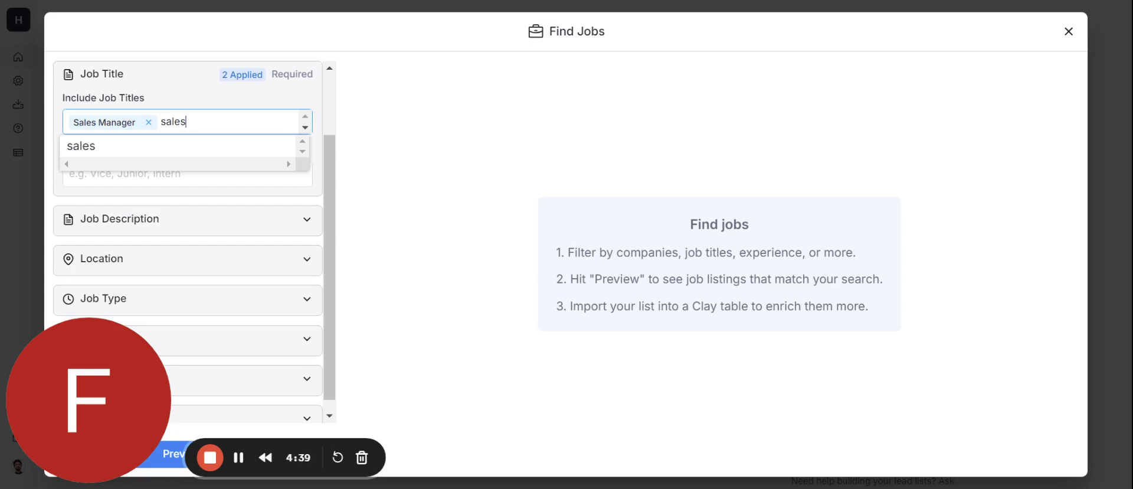
pyautogui.press('BackSpace')
pyautogui.press('BackSpace')
pyautogui.press('BackSpace')
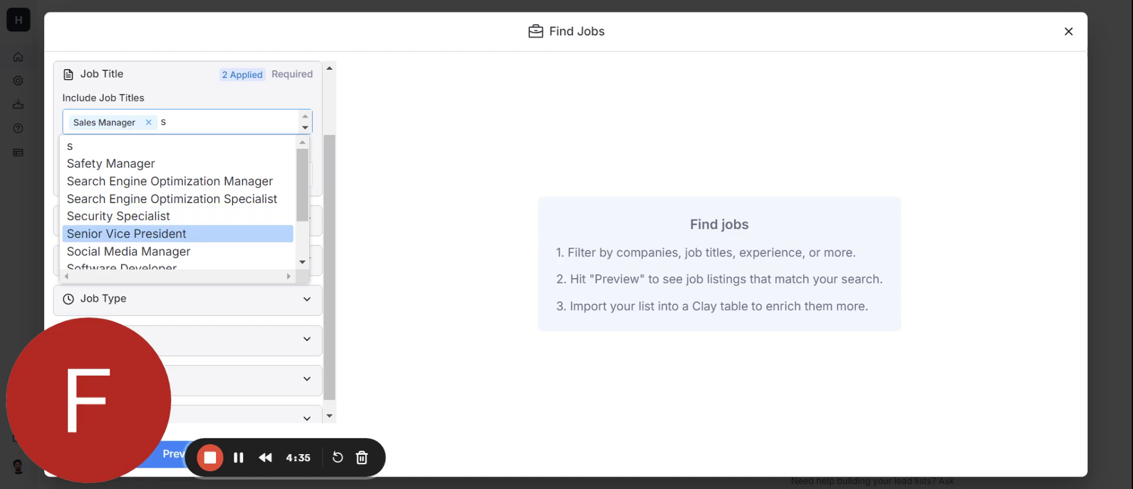
pyautogui.click(165, 253)
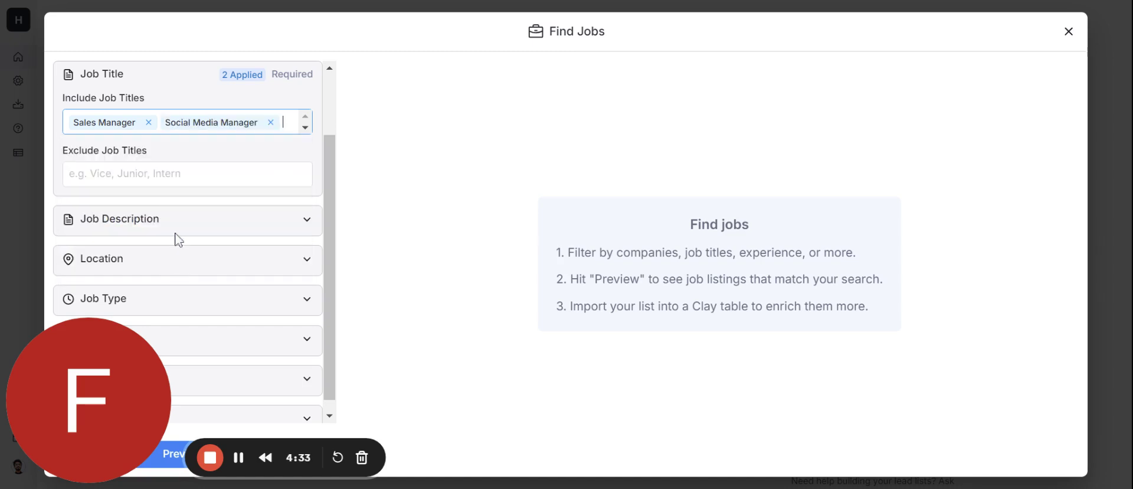
# - Filter the job location to include United States and exclude San Francisco
pyautogui.scroll(-1, 193, 251)
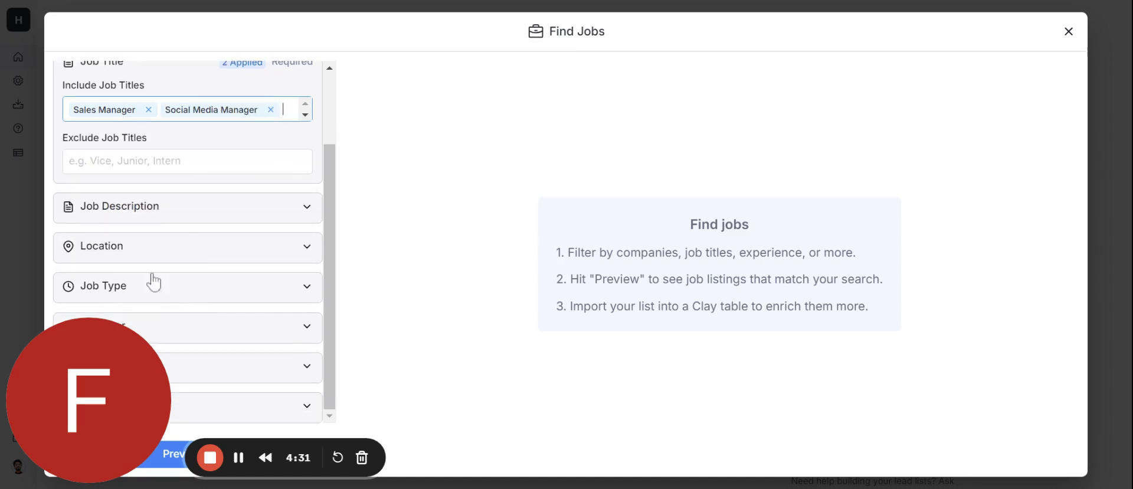
pyautogui.click(153, 254)
pyautogui.scroll(-3, 211, 295)
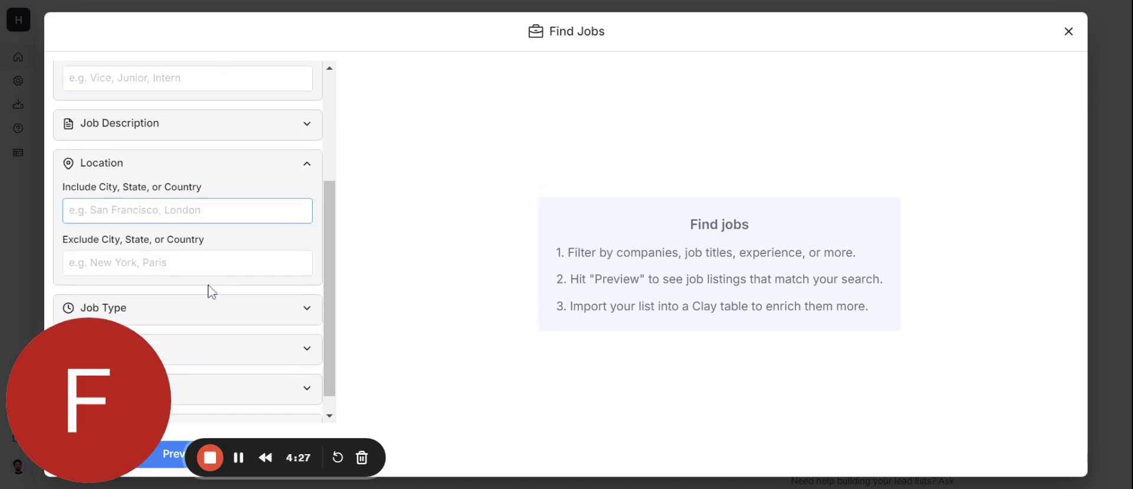
pyautogui.write('unite')
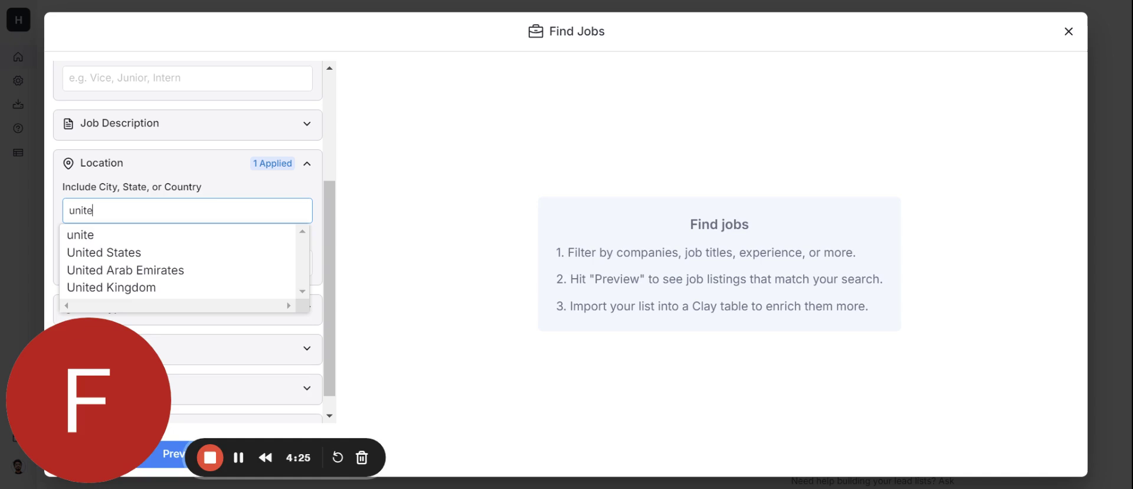
pyautogui.click(213, 252)
pyautogui.click(188, 263)
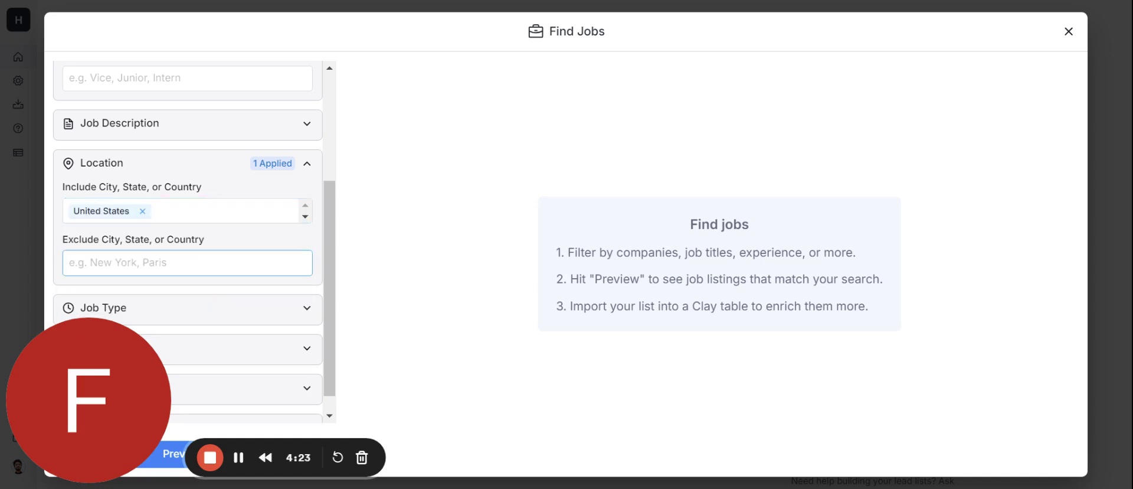
pyautogui.write('san')
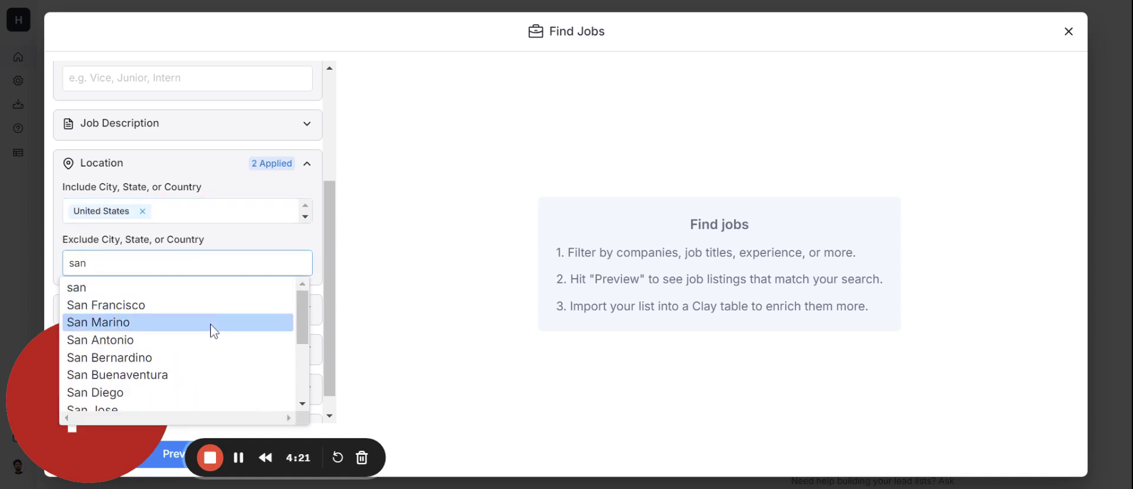
pyautogui.click(211, 306)
# - Restrict the job type to Full-time and generate a preview of the matching jobs
pyautogui.scroll(-1, 212, 317)
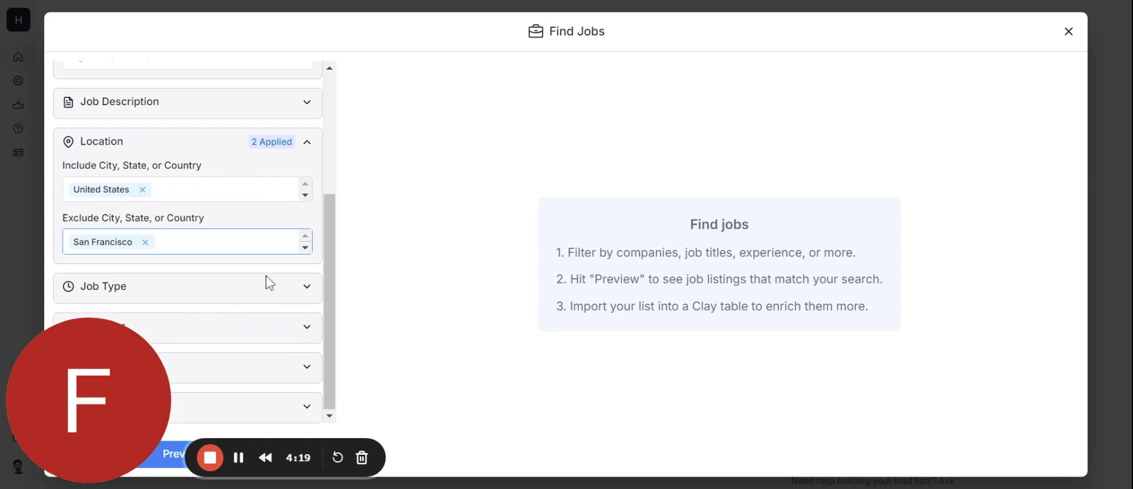
pyautogui.click(268, 289)
pyautogui.scroll(-2, 271, 301)
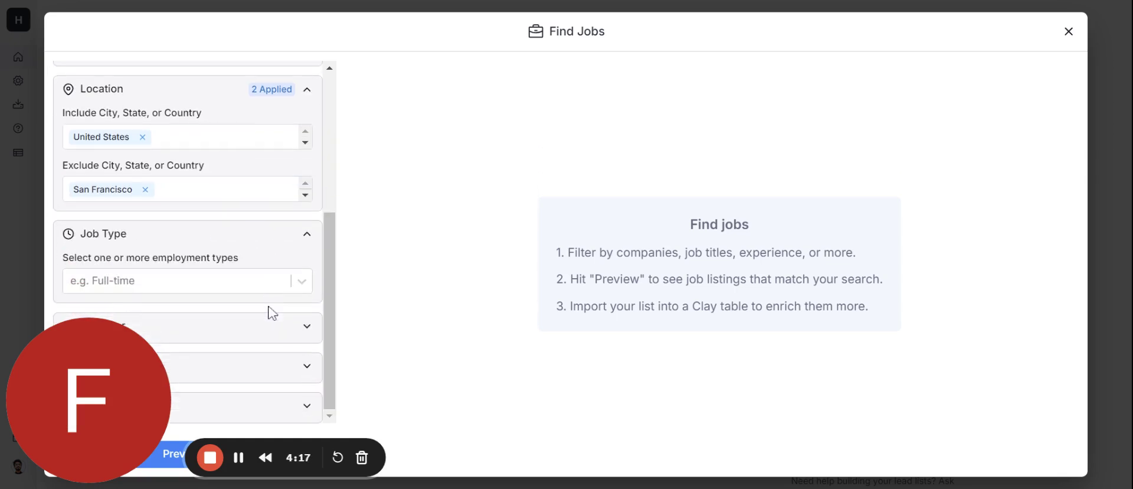
pyautogui.click(238, 282)
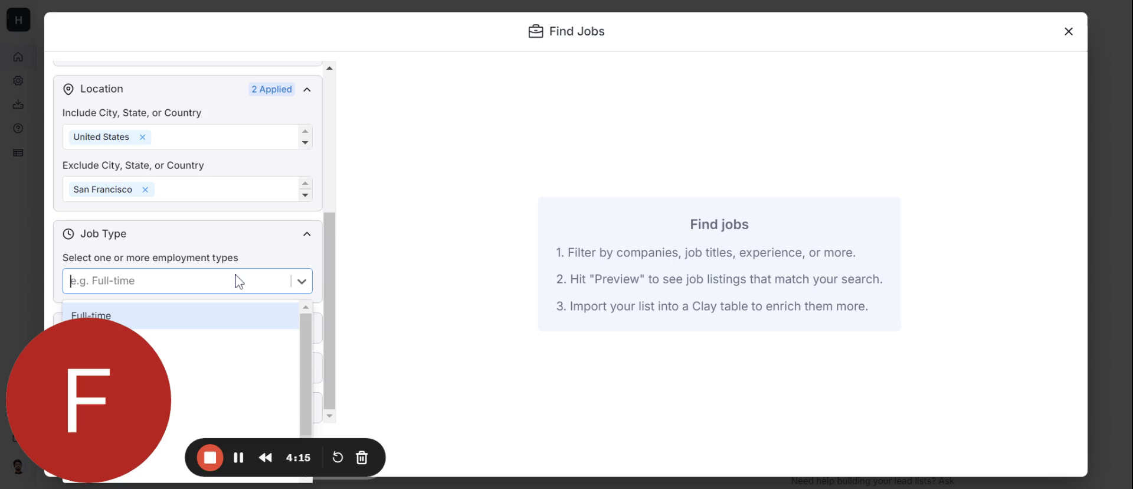
pyautogui.click(237, 314)
pyautogui.click(270, 262)
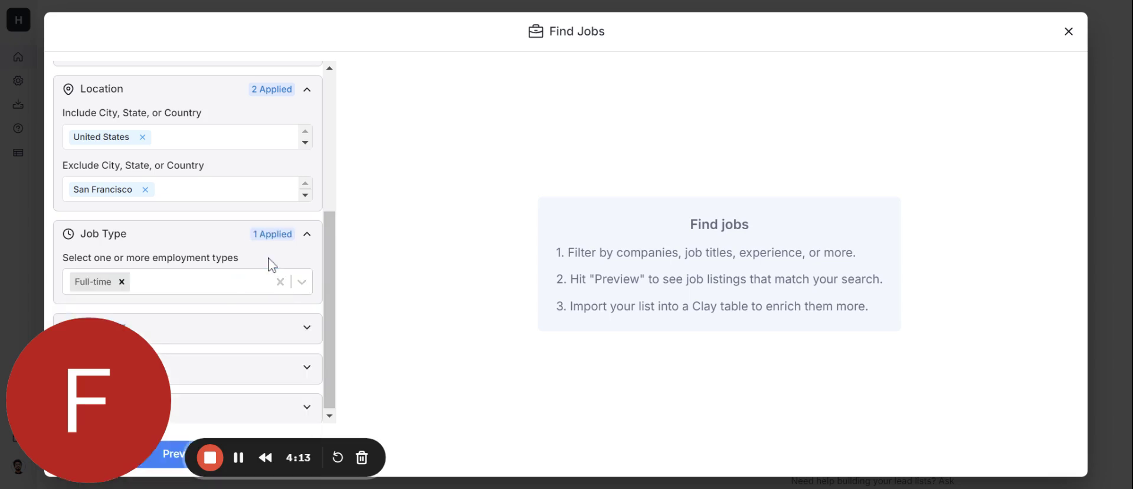
pyautogui.moveTo(126, 396); pyautogui.dragTo(670, 400)
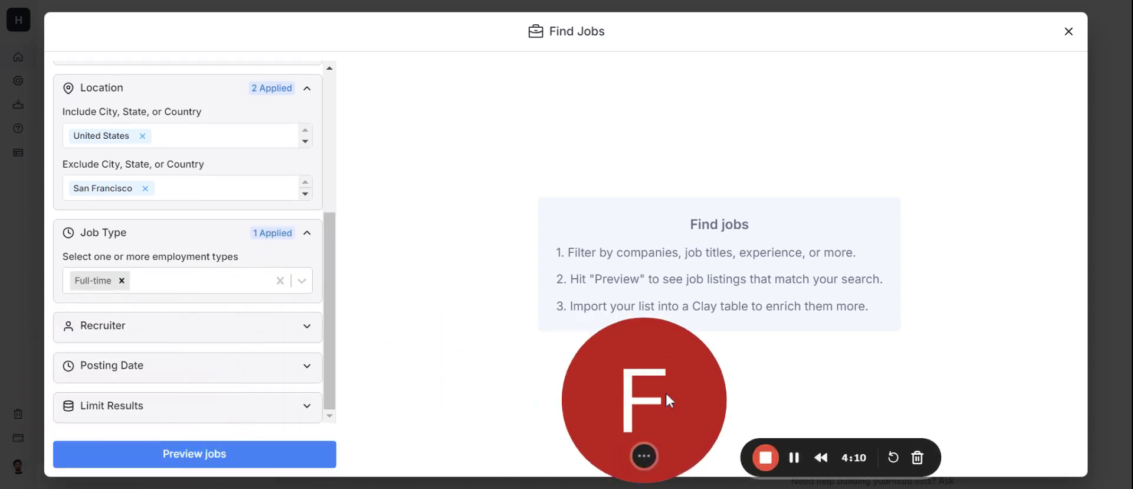
pyautogui.click(232, 458)
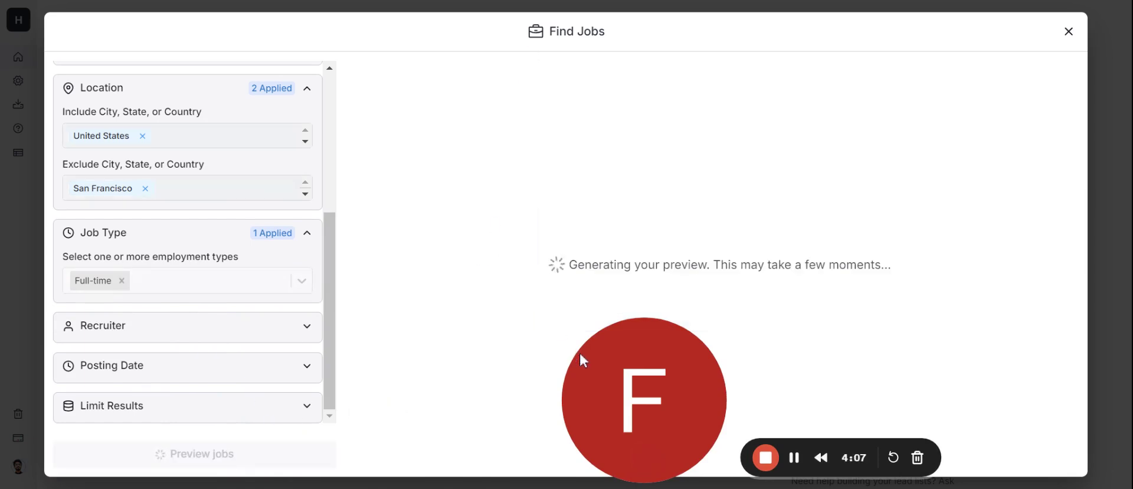
# - Import the previewed jobs into a table with the basic profile only, without any additional enrichments
pyautogui.moveTo(636, 392)
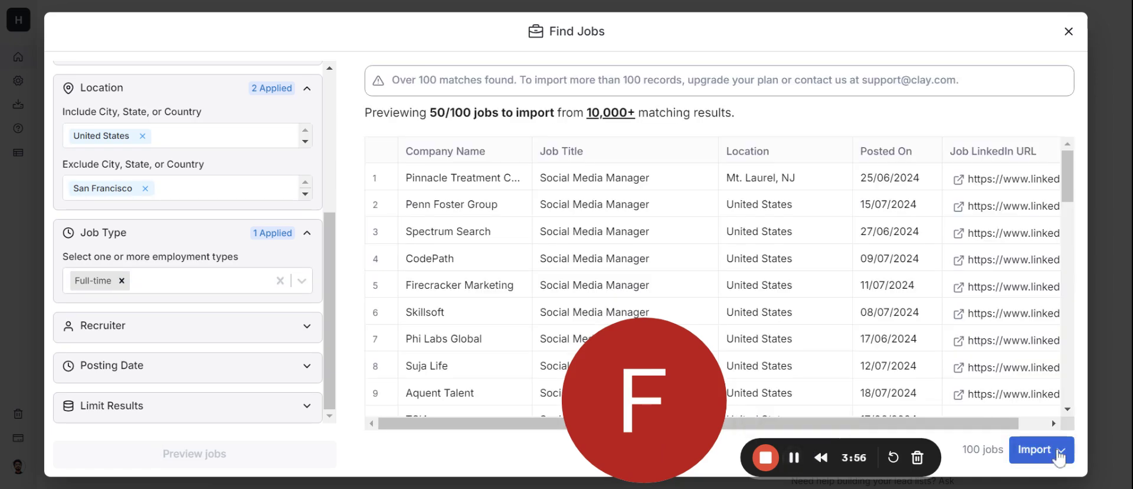
pyautogui.click(1059, 456)
pyautogui.click(1003, 394)
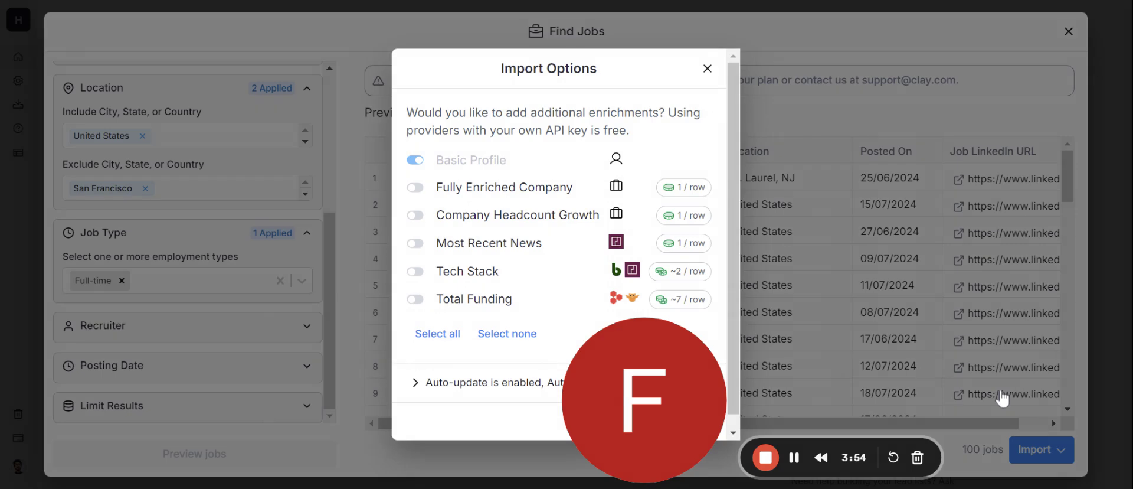
pyautogui.scroll(-1, 561, 295)
pyautogui.moveTo(566, 397); pyautogui.dragTo(315, 390)
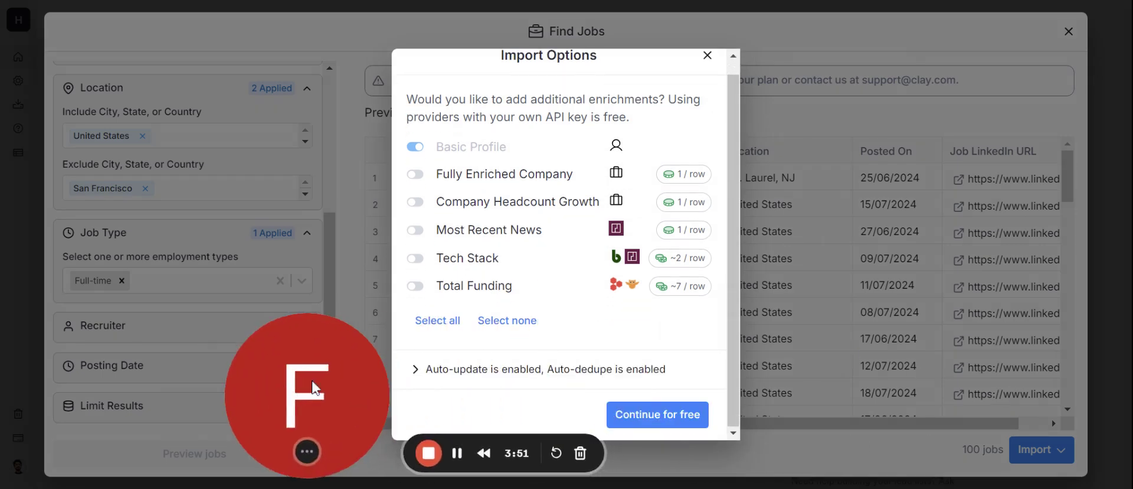
pyautogui.click(656, 415)
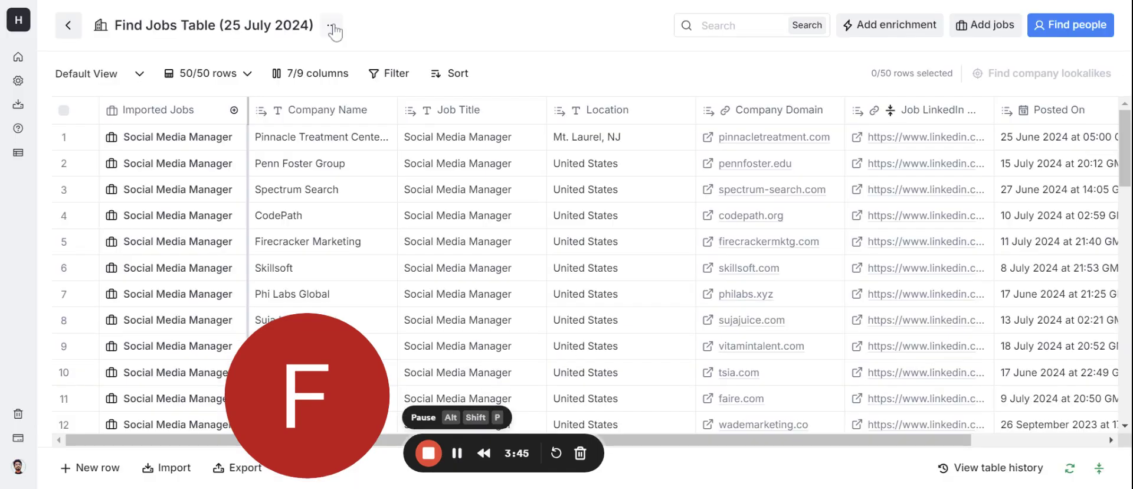
# - Turn off auto-update for the whole jobs table and confirm it
pyautogui.click(333, 26)
pyautogui.click(378, 58)
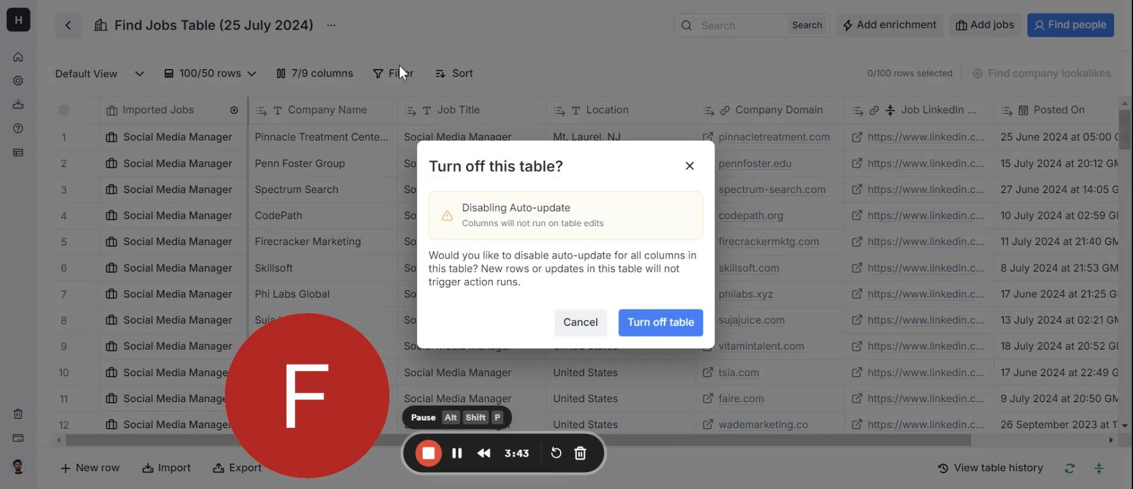
pyautogui.click(661, 322)
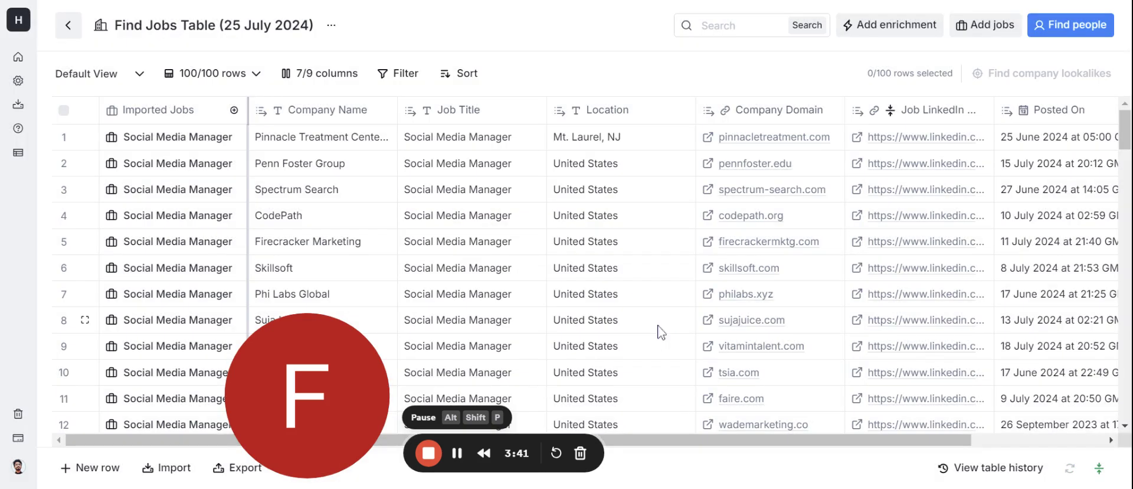
# - Add an Enrich Company enrichment using Company Domain as the company identifier, and save it without running
pyautogui.moveTo(685, 441); pyautogui.dragTo(927, 449)
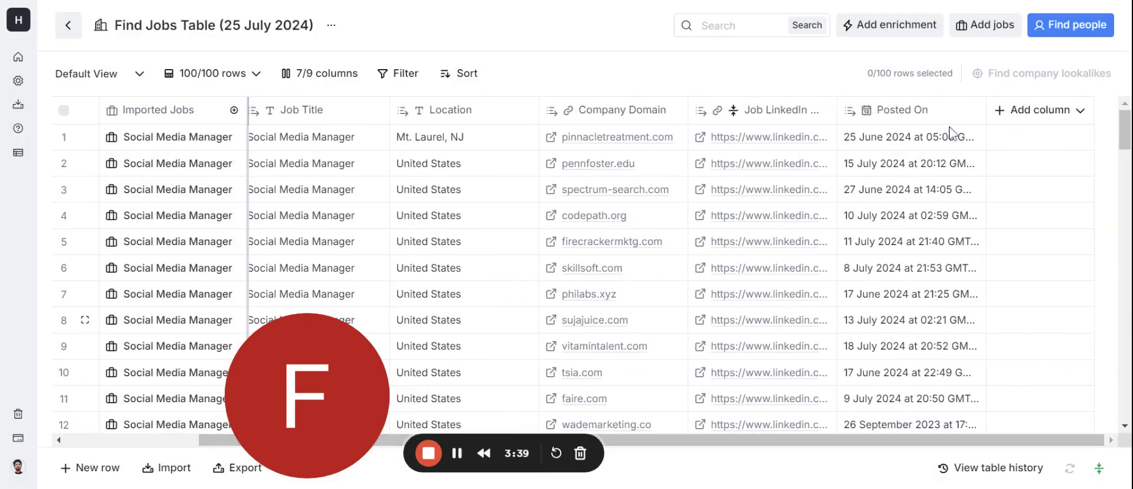
pyautogui.click(891, 28)
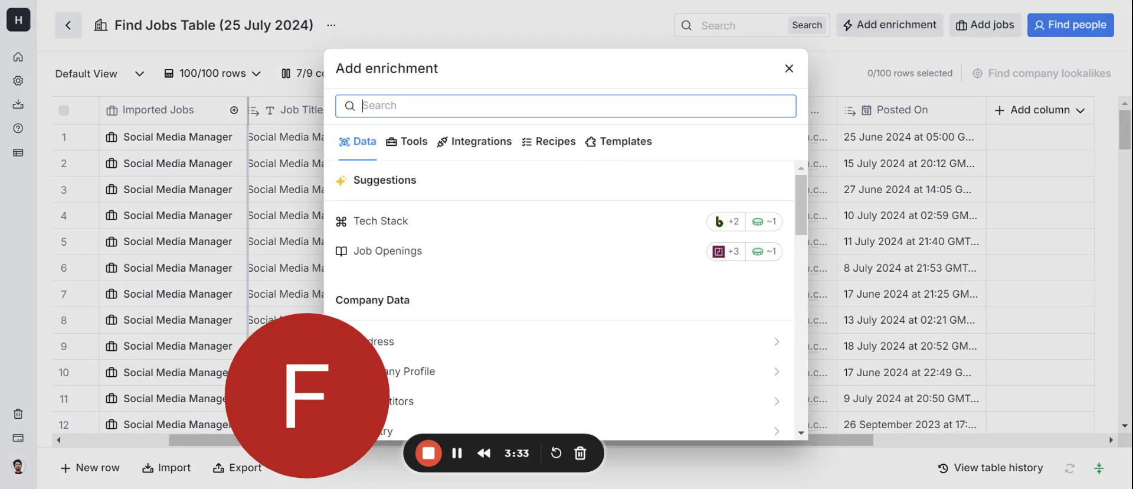
pyautogui.write('enrich')
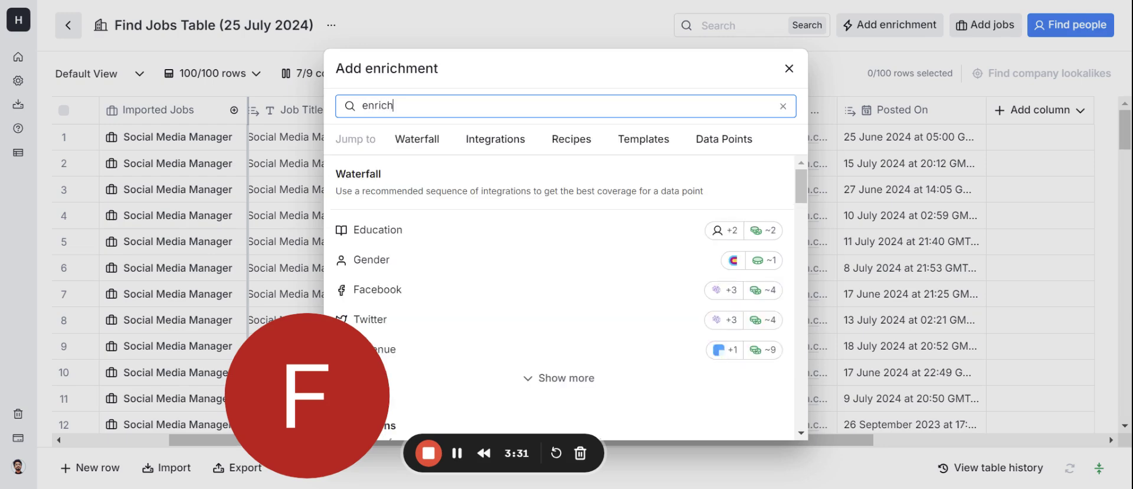
pyautogui.click(491, 229)
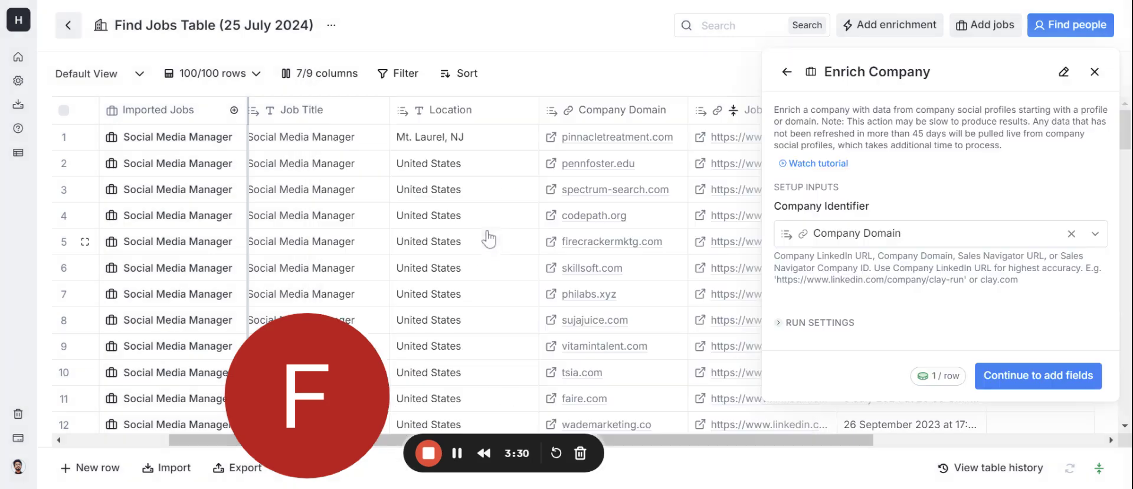
pyautogui.click(837, 247)
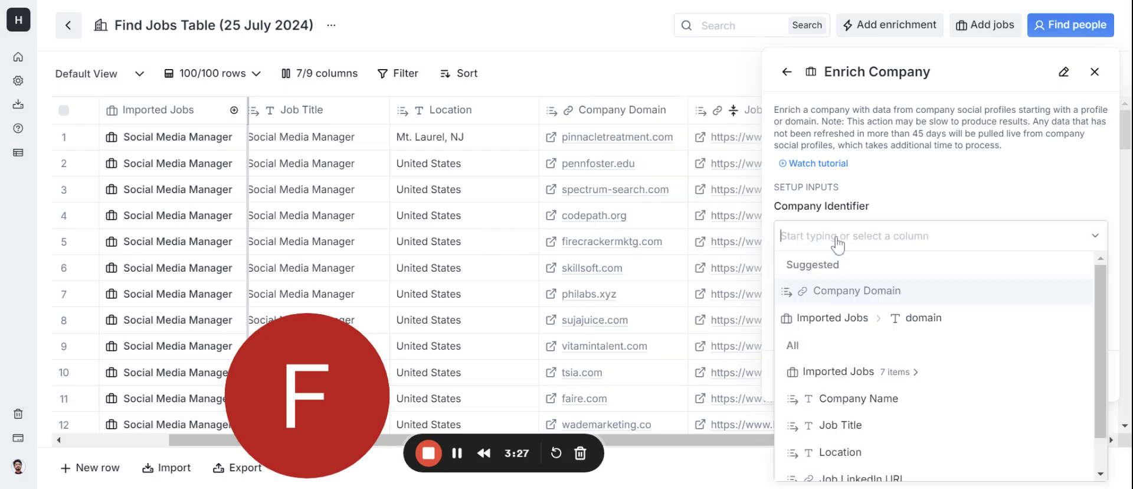
pyautogui.click(832, 300)
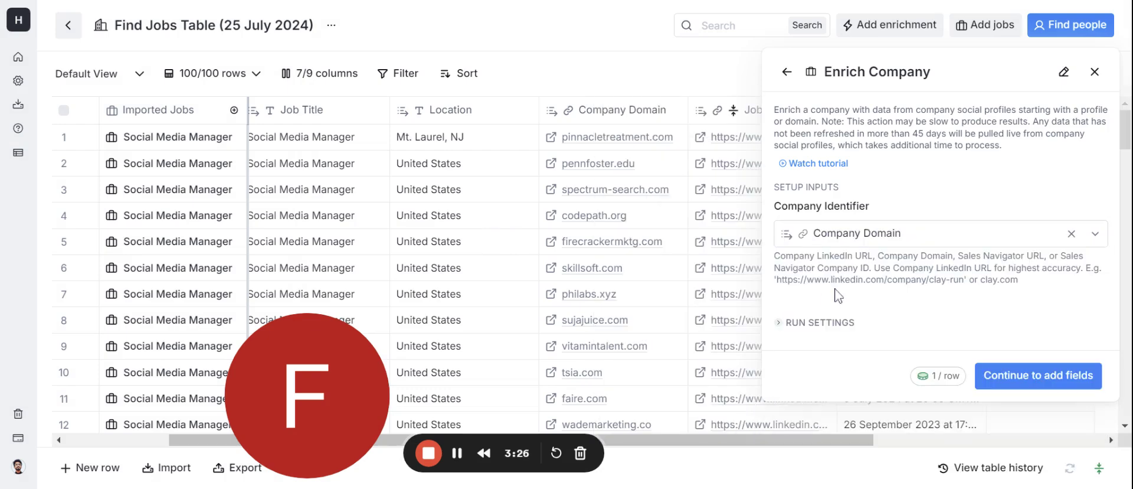
pyautogui.click(998, 378)
pyautogui.click(1085, 429)
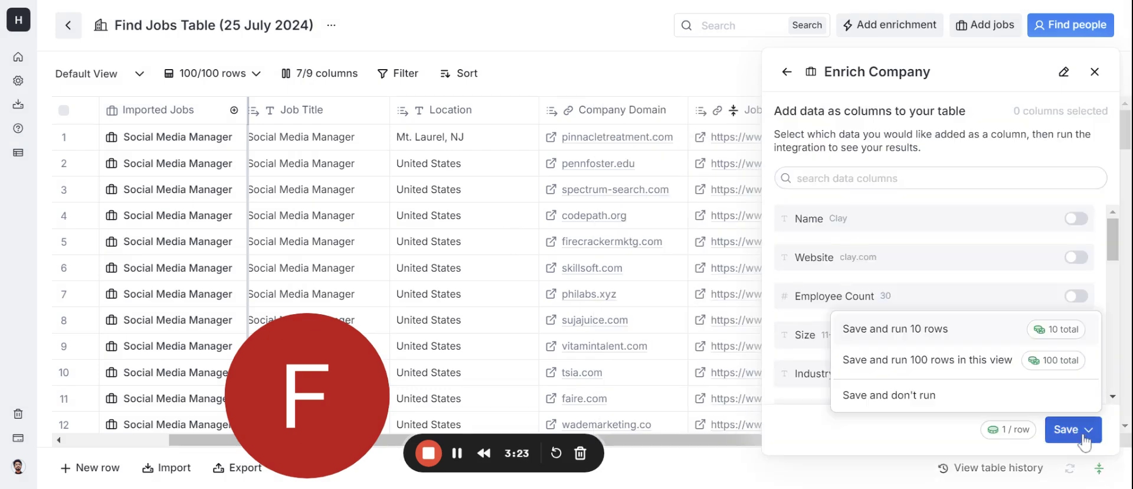
pyautogui.click(900, 397)
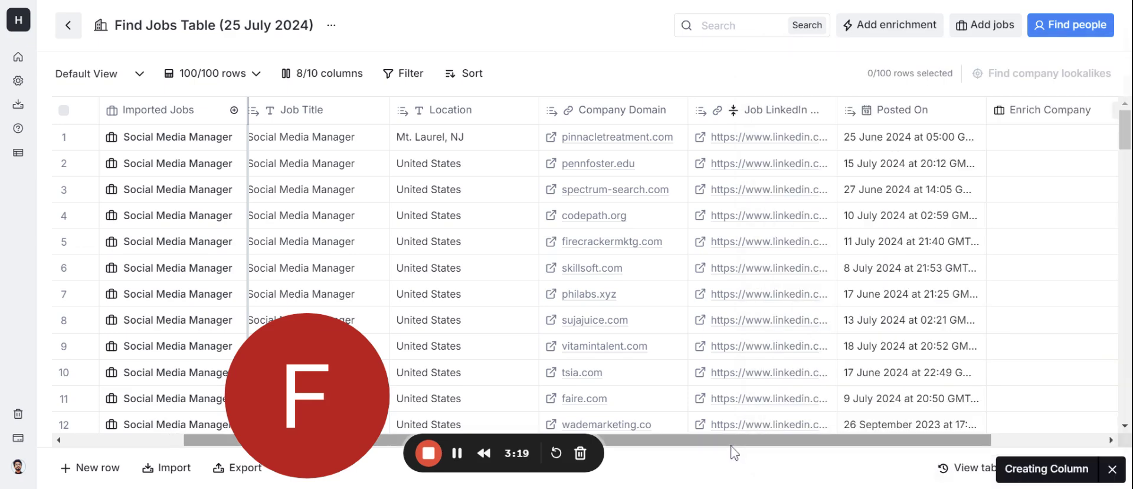
# - Run the Enrich Company enrichment for the first three rows individually
pyautogui.moveTo(730, 444); pyautogui.dragTo(911, 445)
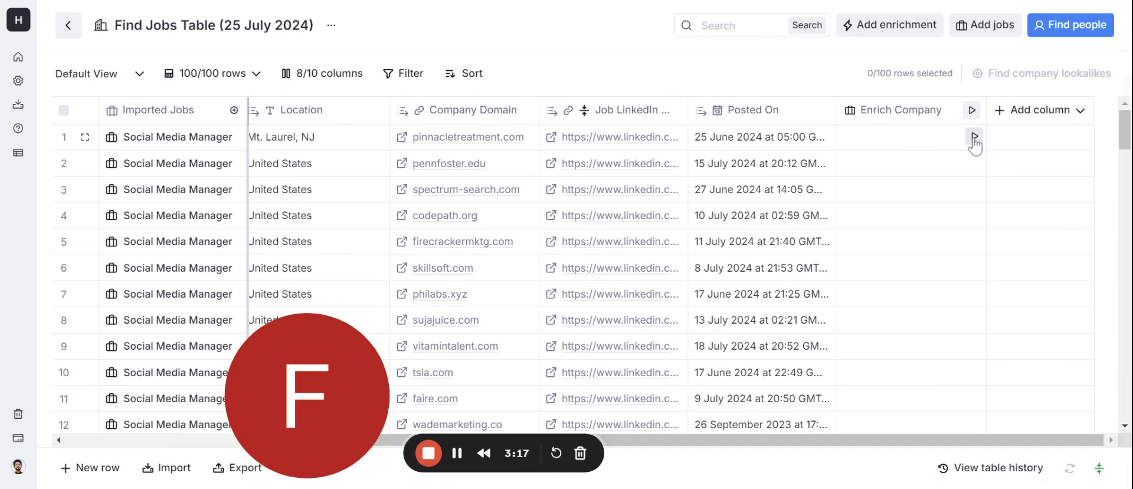
pyautogui.click(974, 138)
pyautogui.click(975, 163)
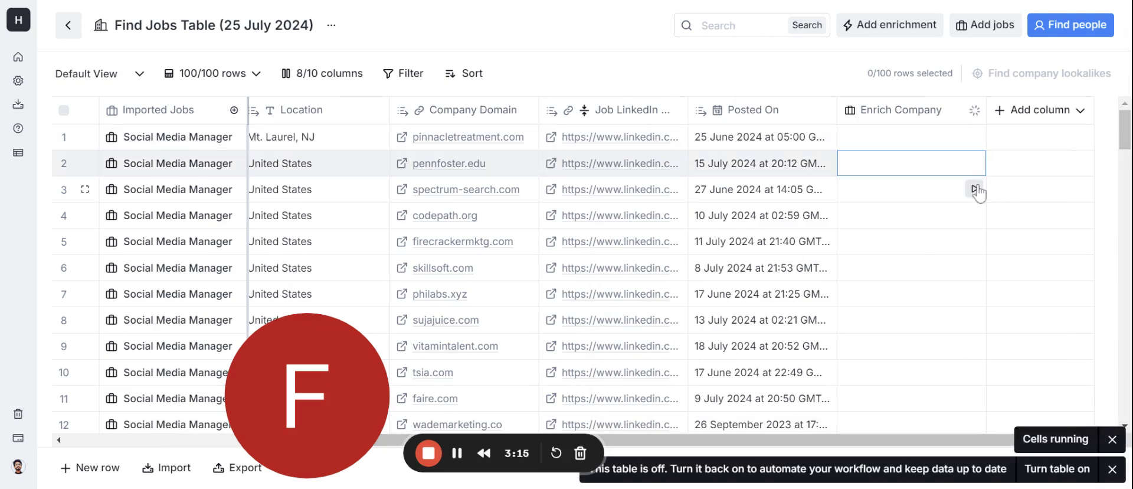
pyautogui.click(974, 189)
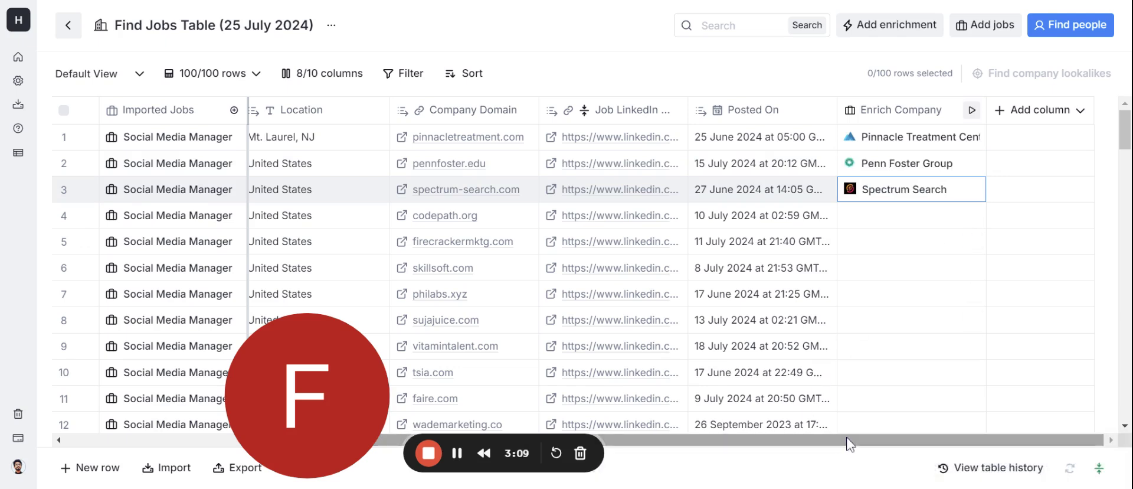
# - Open the first row's Enrich Company details and add the Name field as a new column
pyautogui.moveTo(850, 440); pyautogui.dragTo(885, 443)
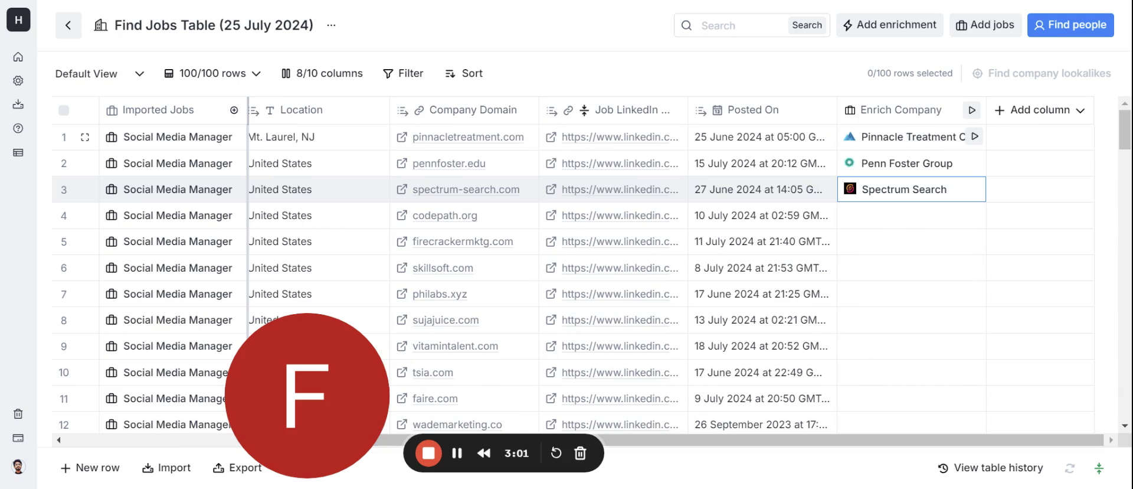
pyautogui.click(894, 138)
pyautogui.click(894, 139)
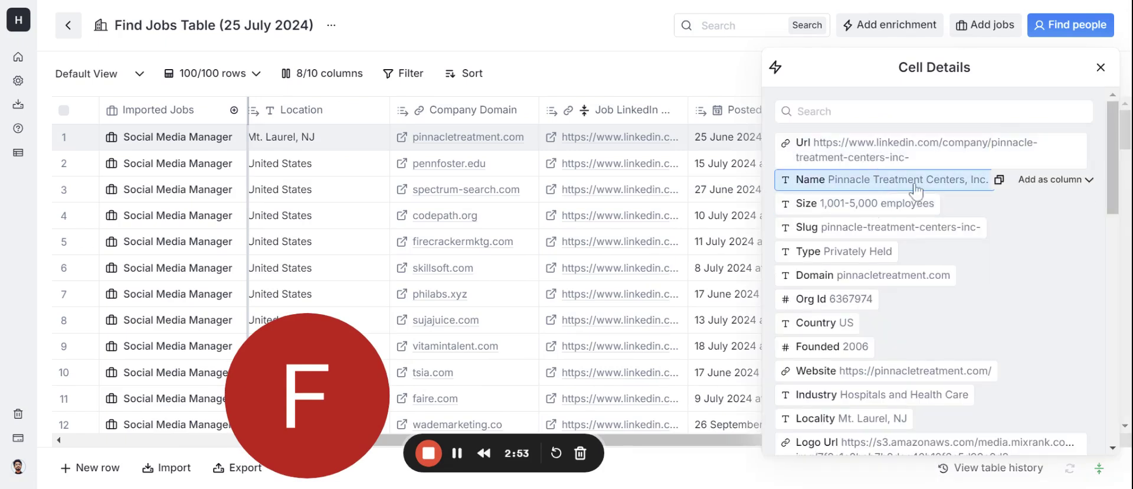
pyautogui.click(1084, 182)
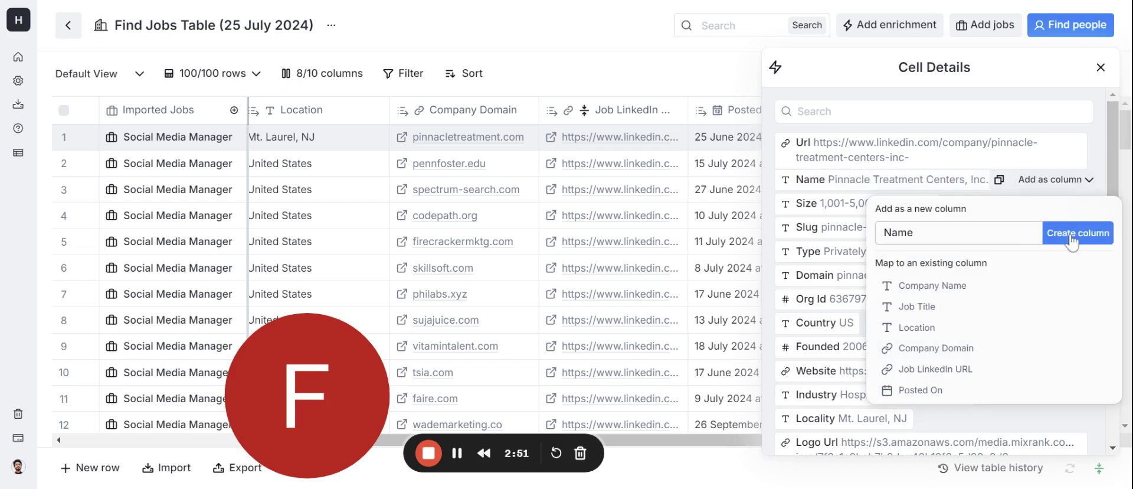
pyautogui.click(1071, 239)
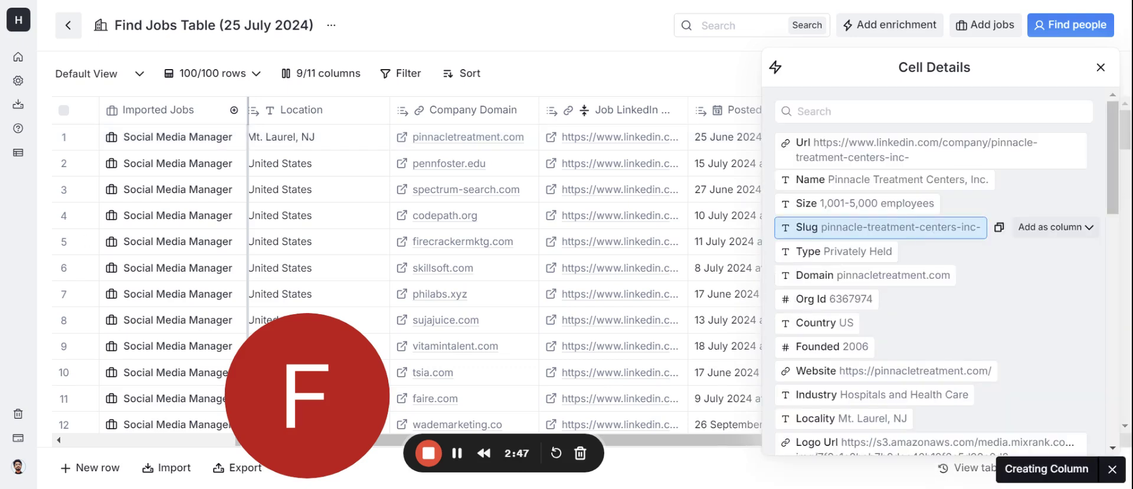
# - Add the company's Size field as a new column and close the cell details
pyautogui.click(1081, 204)
pyautogui.click(1071, 255)
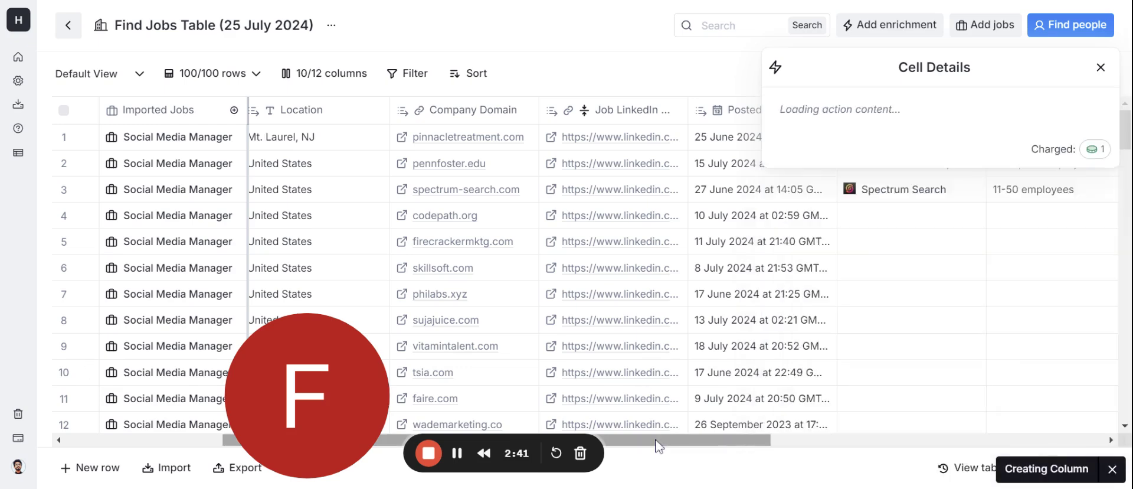
pyautogui.click(1101, 68)
# - Add a Find Contacts at Company enrichment that saves its results in this table
pyautogui.moveTo(745, 442); pyautogui.dragTo(1012, 447)
pyautogui.click(893, 33)
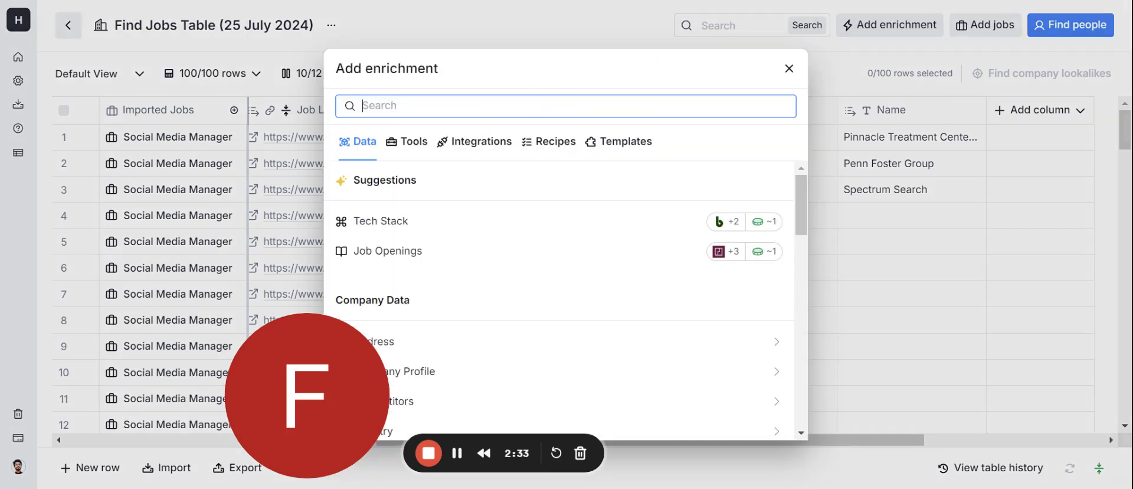
pyautogui.write('find p')
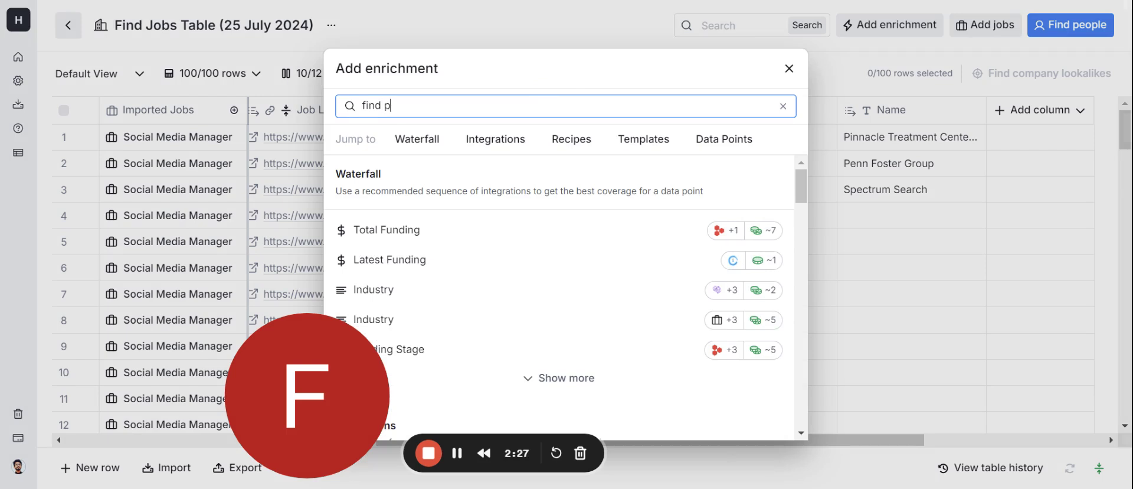
pyautogui.write('eop')
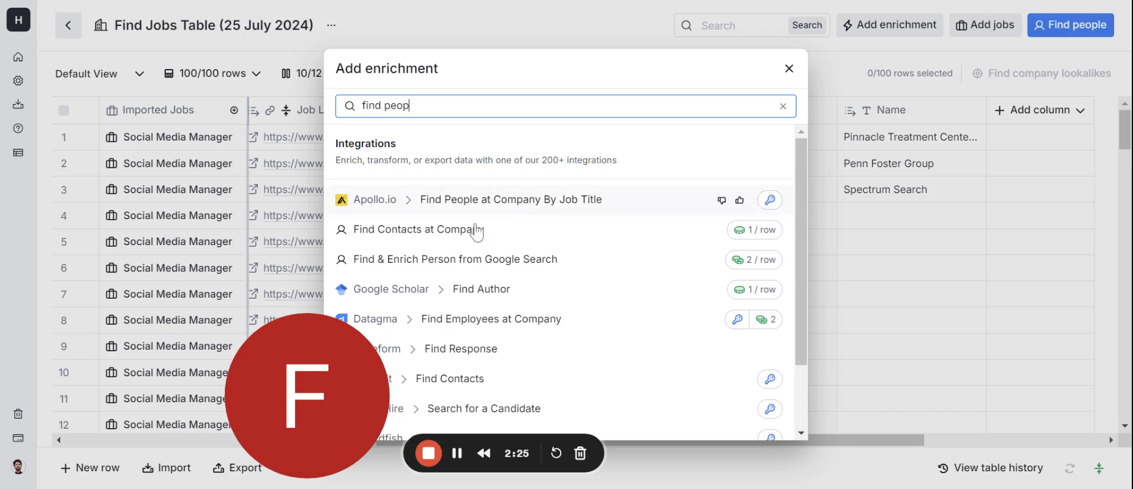
pyautogui.click(463, 231)
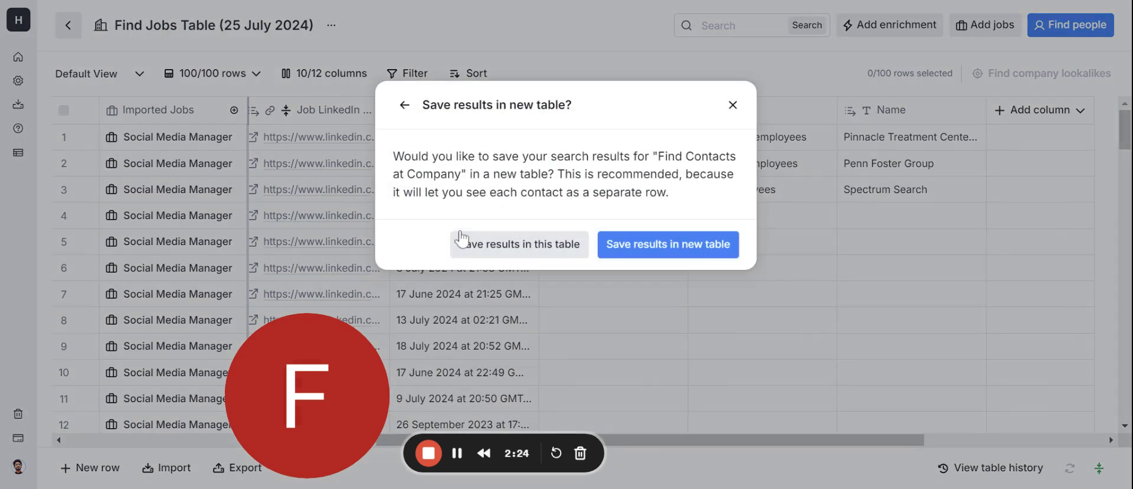
pyautogui.click(549, 245)
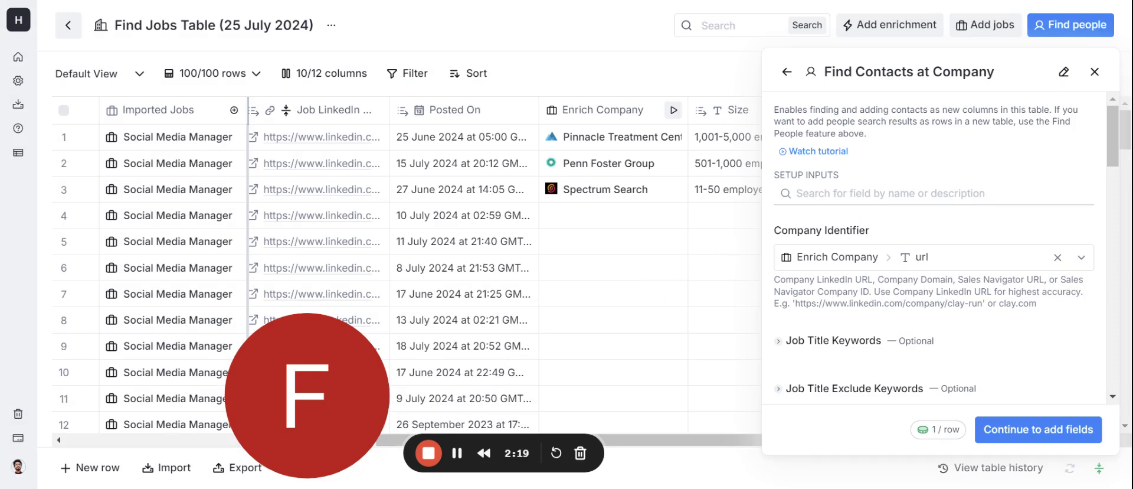
# - Set the contact search's company identifier to the Company Domain column
pyautogui.scroll(-3, 885, 292)
pyautogui.click(881, 177)
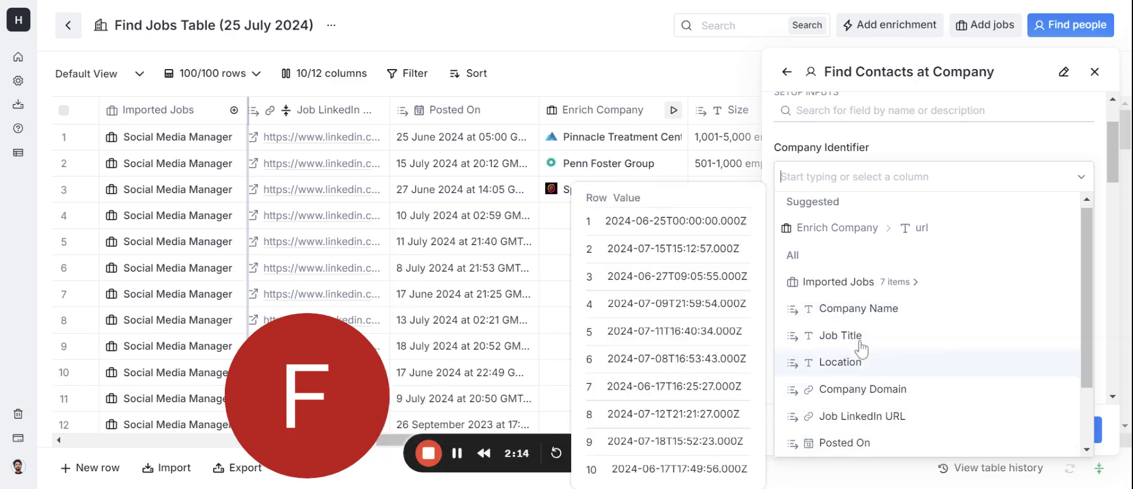
pyautogui.click(862, 389)
# - Set the job title keywords to Founder, Director and President & CEO
pyautogui.scroll(-1, 862, 342)
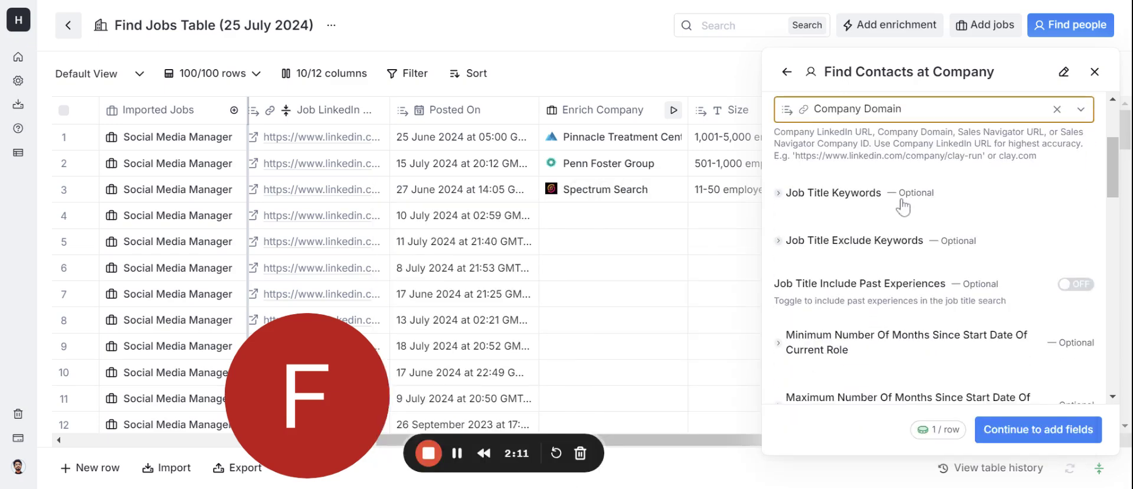
pyautogui.click(841, 193)
pyautogui.click(781, 222)
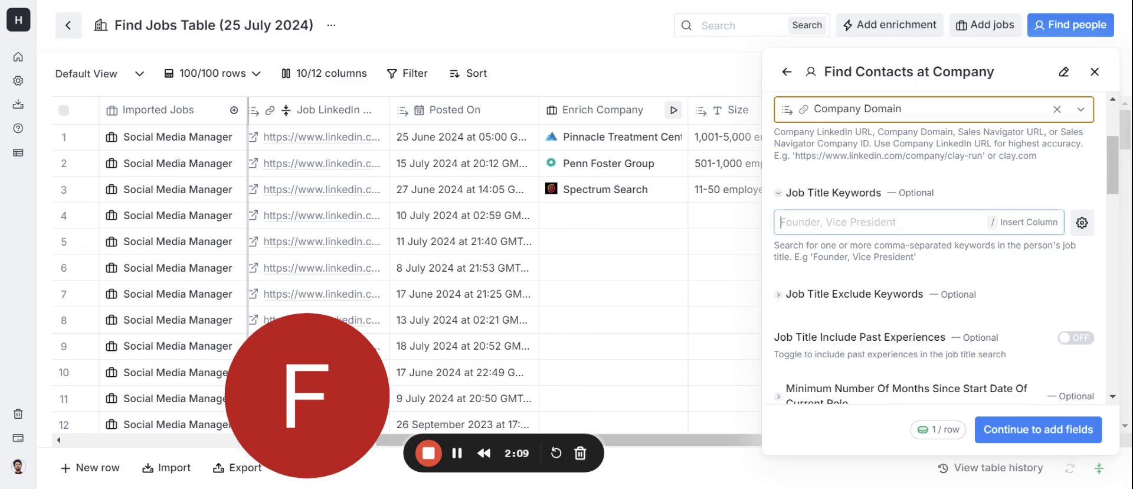
pyautogui.write('founder')
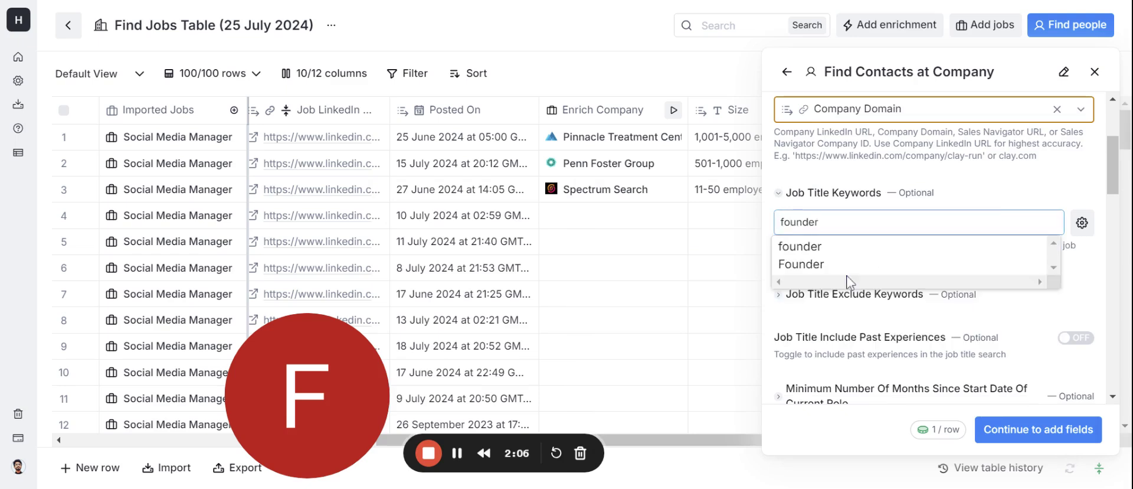
pyautogui.click(850, 270)
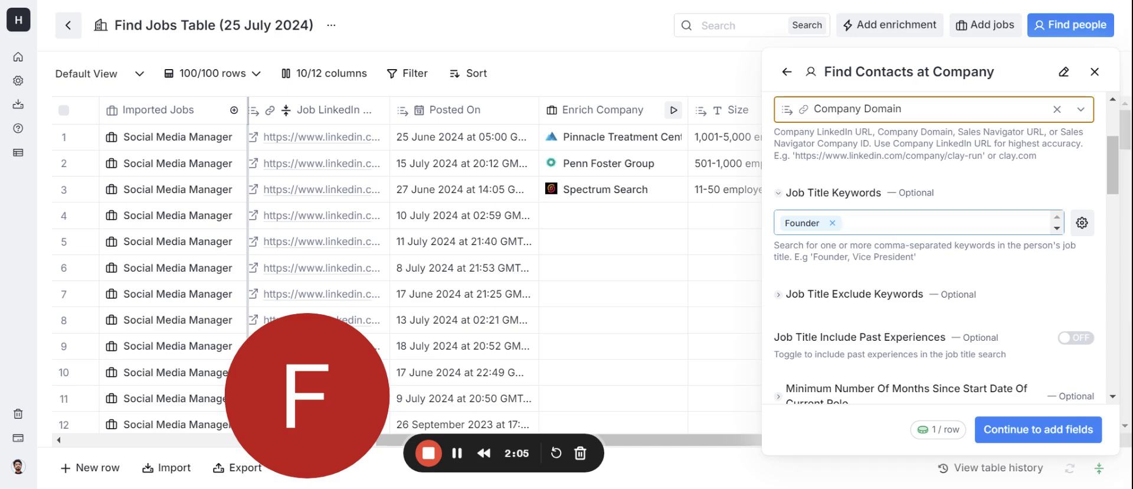
pyautogui.write('der Direc')
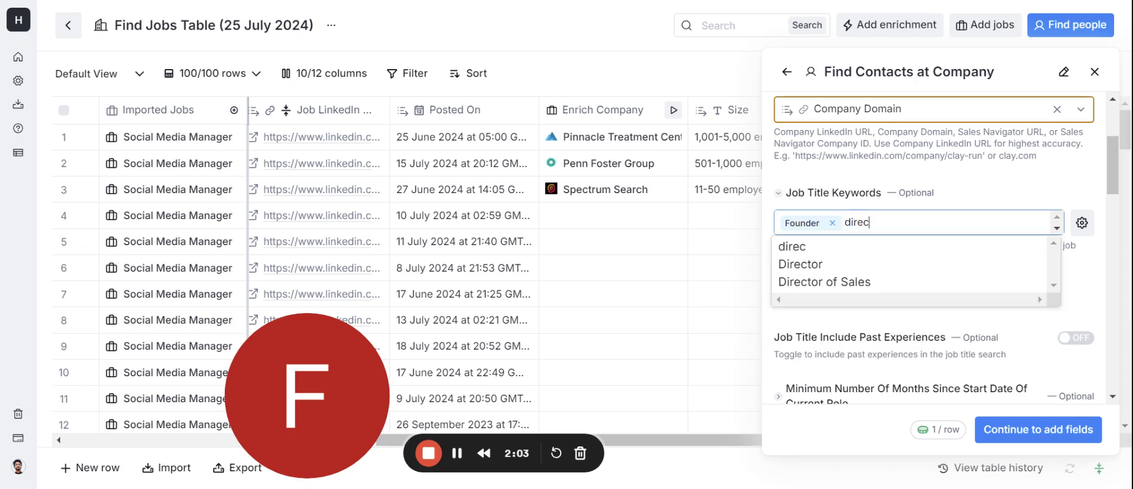
pyautogui.write('to')
pyautogui.click(884, 264)
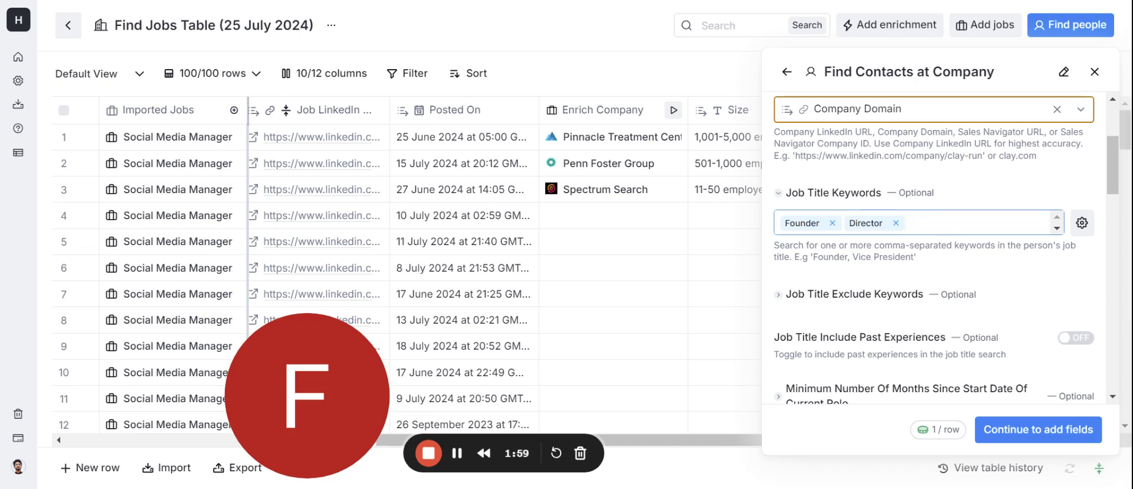
pyautogui.write('presi')
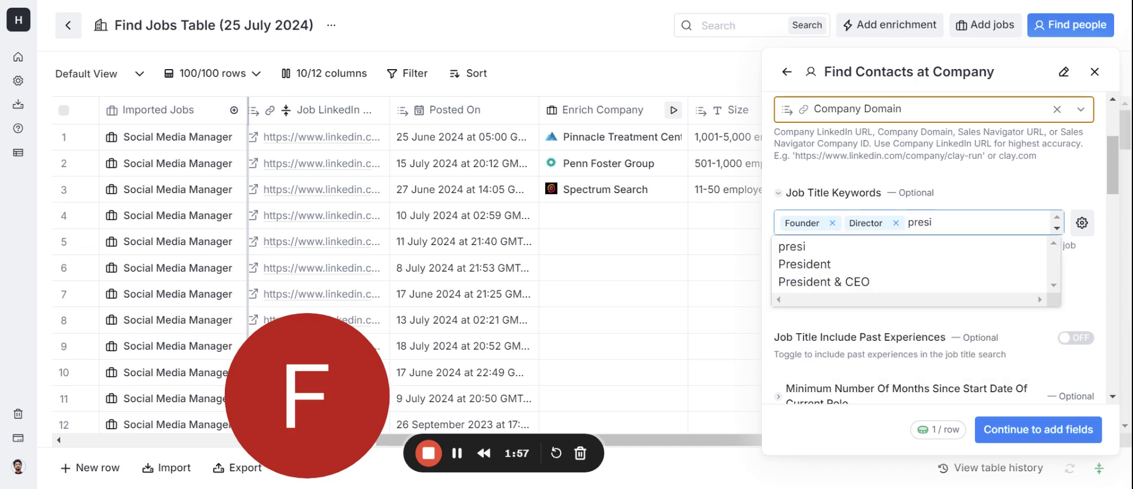
pyautogui.click(839, 281)
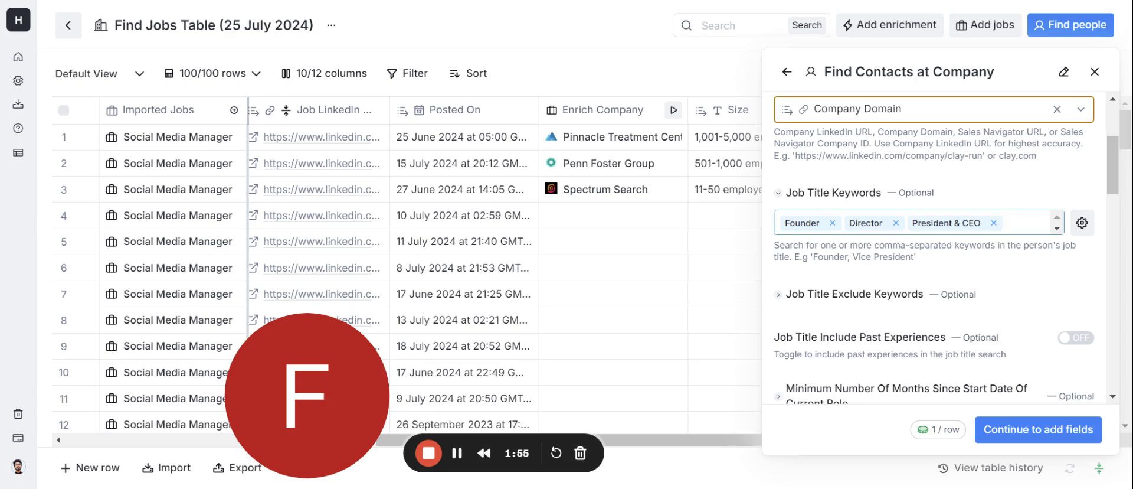
# - Leave the remaining contact filters empty, continue to the output fields and save the enrichment without running it
pyautogui.scroll(-8, 863, 301)
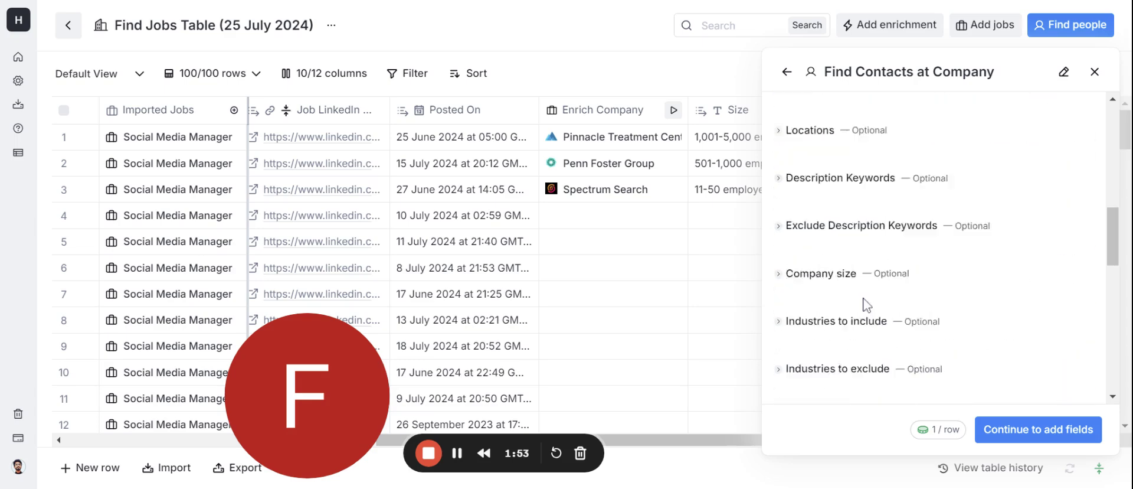
pyautogui.scroll(-6, 864, 304)
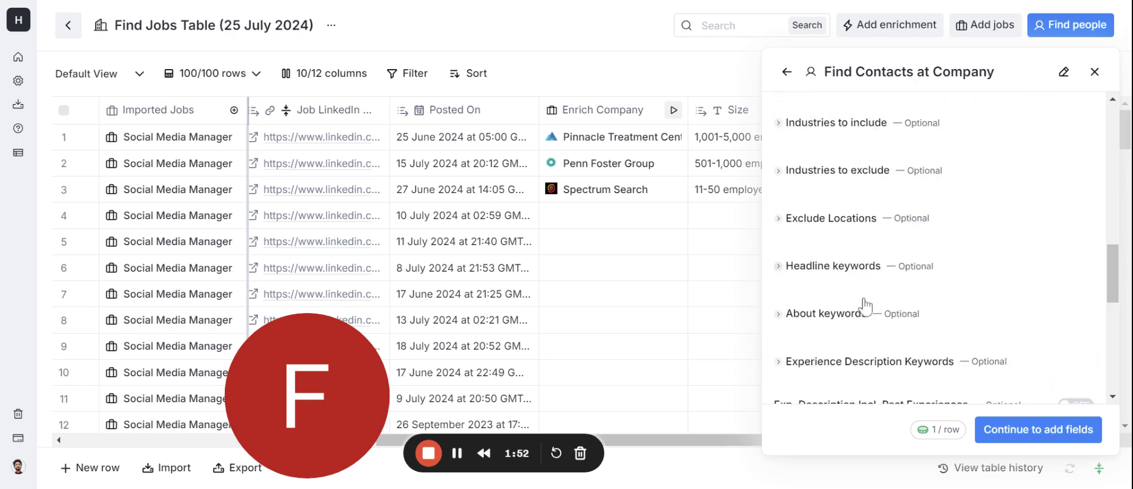
pyautogui.click(1085, 430)
pyautogui.click(1090, 396)
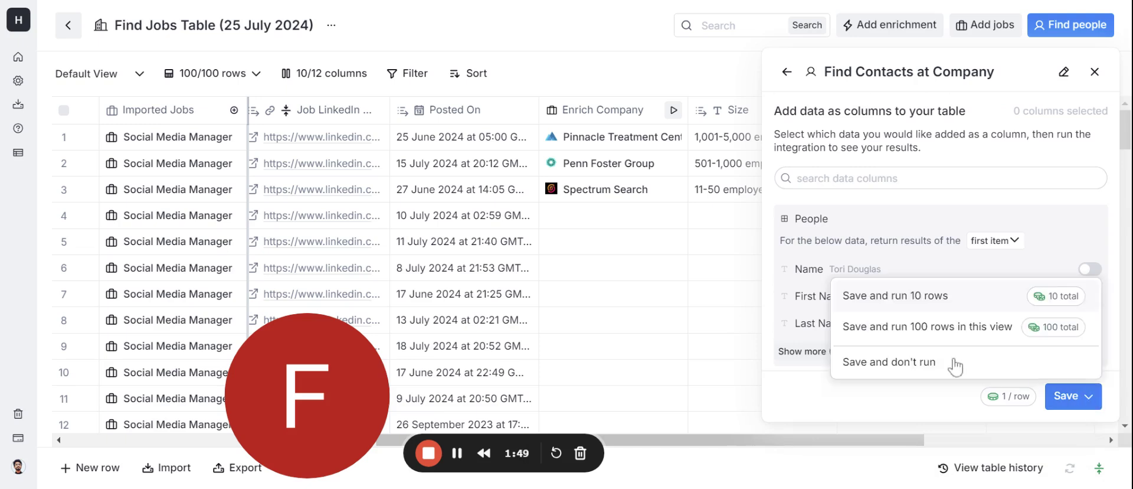
pyautogui.click(933, 367)
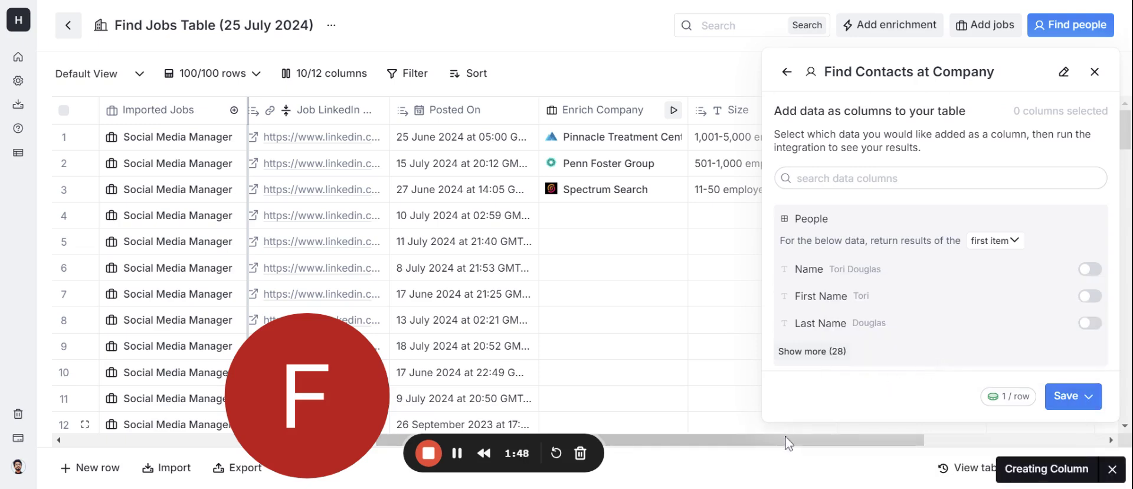
# - Run the Find Contacts at Company enrichment for the first three rows individually
pyautogui.moveTo(779, 443); pyautogui.dragTo(955, 443)
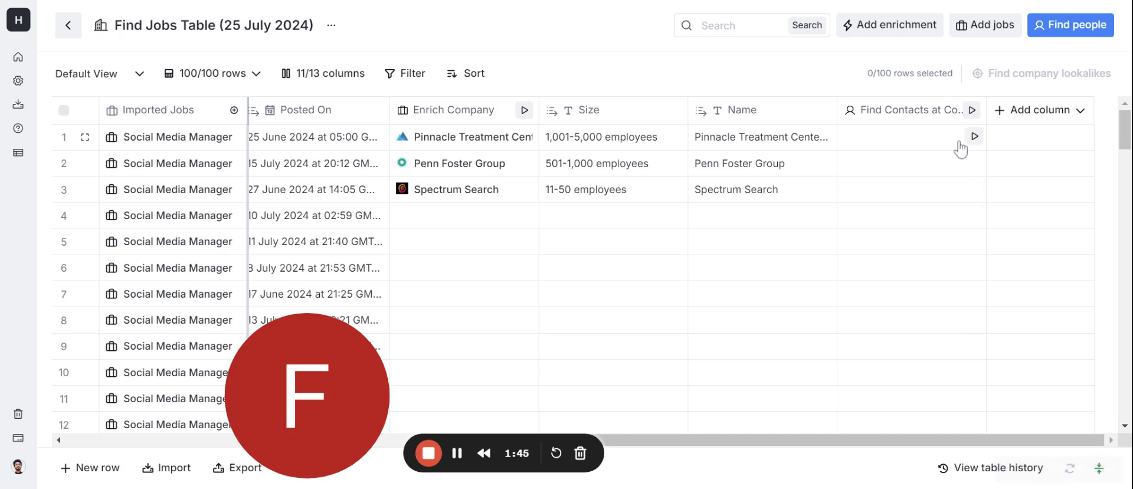
pyautogui.click(974, 137)
pyautogui.click(975, 164)
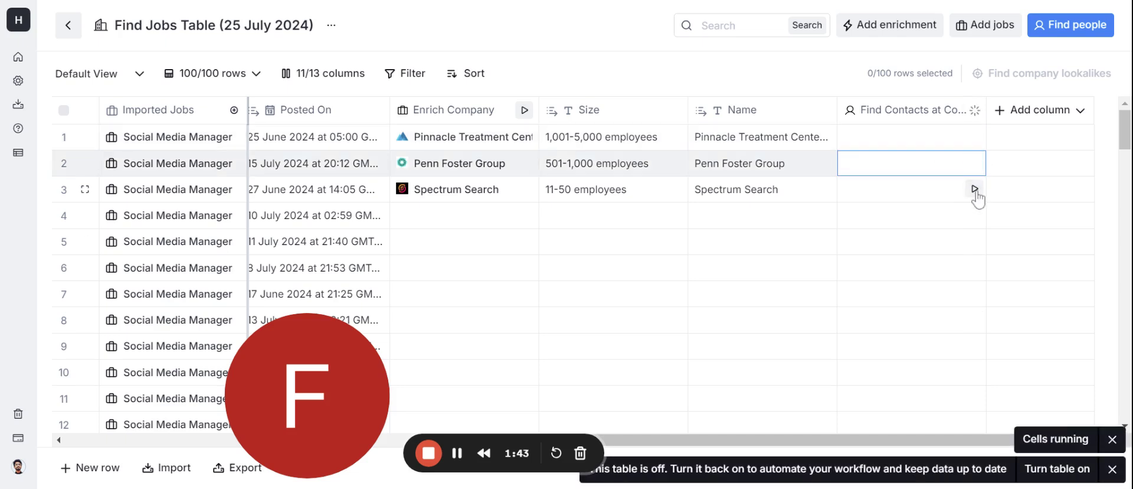
pyautogui.click(975, 189)
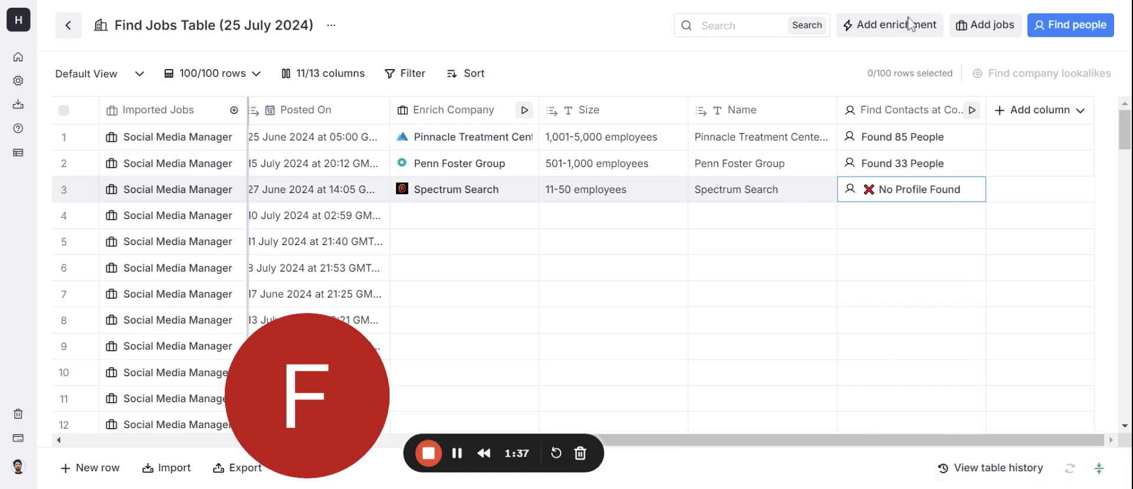
# - Open the first row's contact results, expand the first person and add their Url field as a new column
pyautogui.click(900, 144)
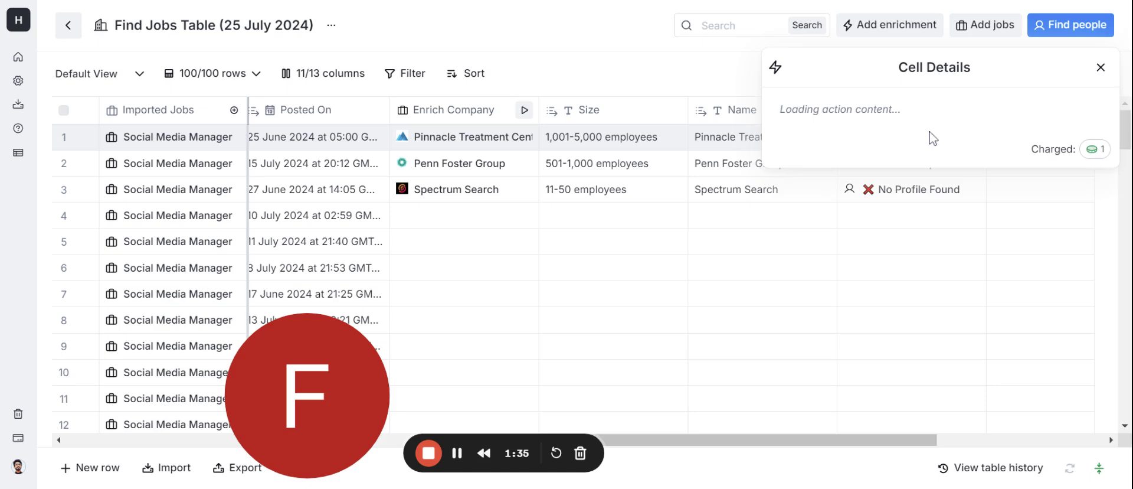
pyautogui.click(783, 143)
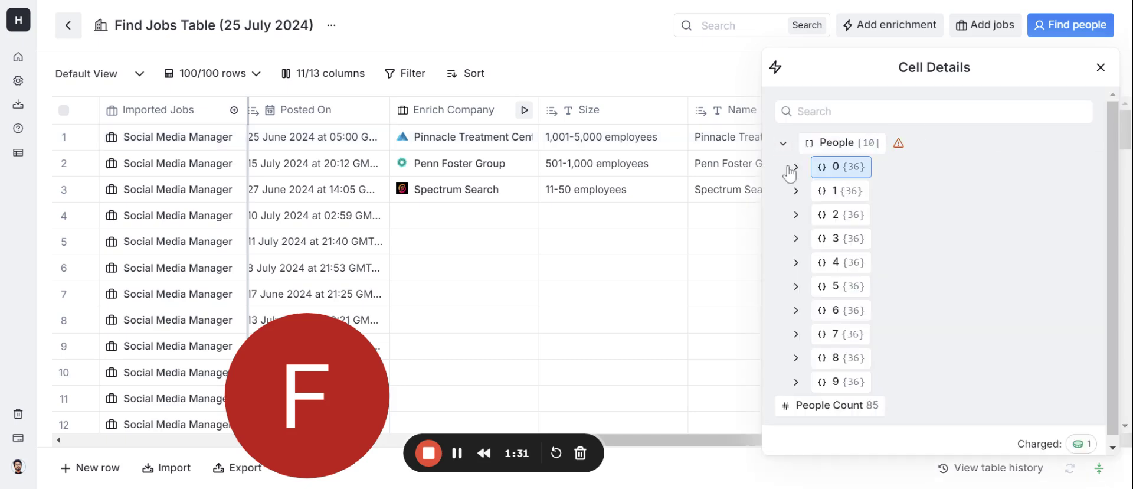
pyautogui.click(795, 168)
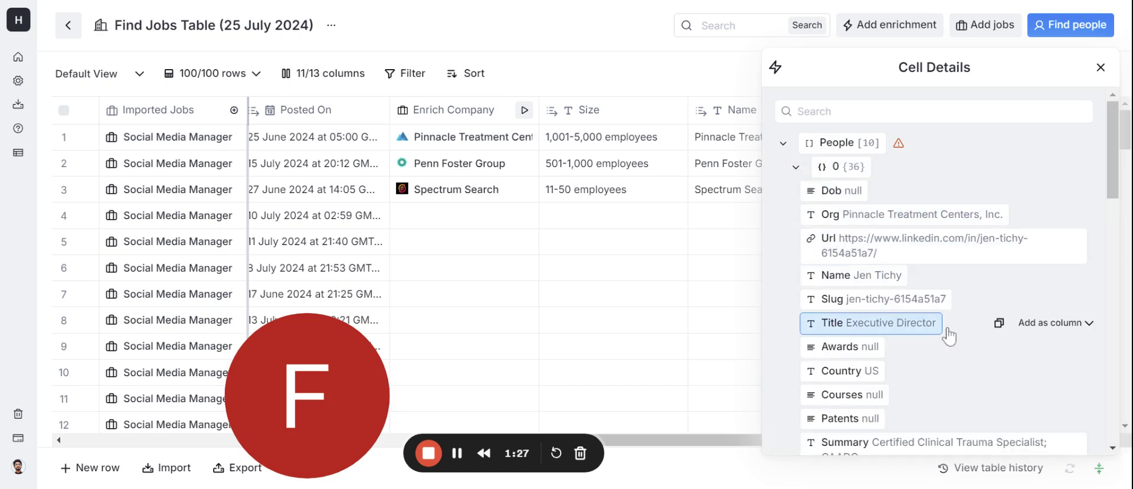
pyautogui.click(1089, 239)
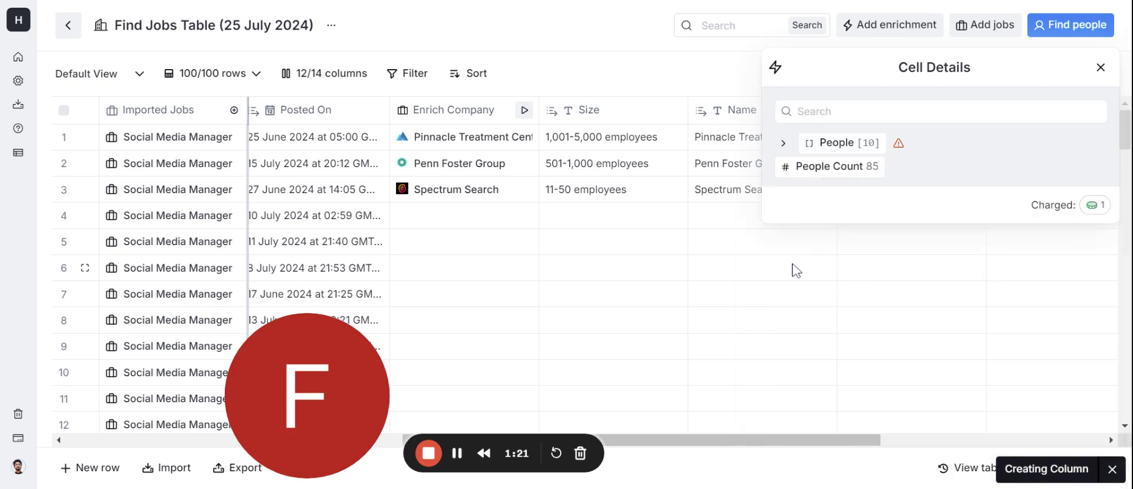
# - Add the first person's Name field as a new column named "Conatct Person's Name"
pyautogui.click(791, 142)
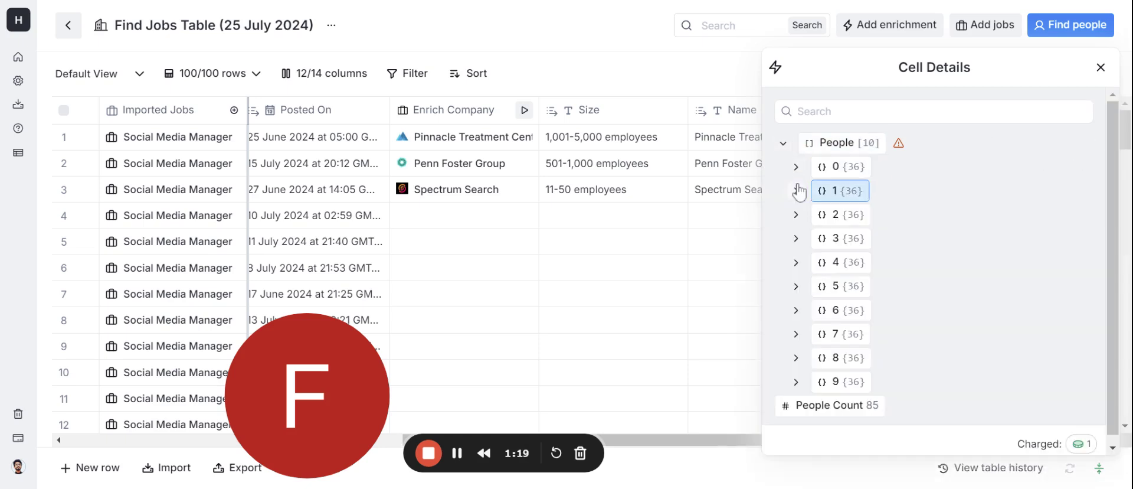
pyautogui.click(796, 169)
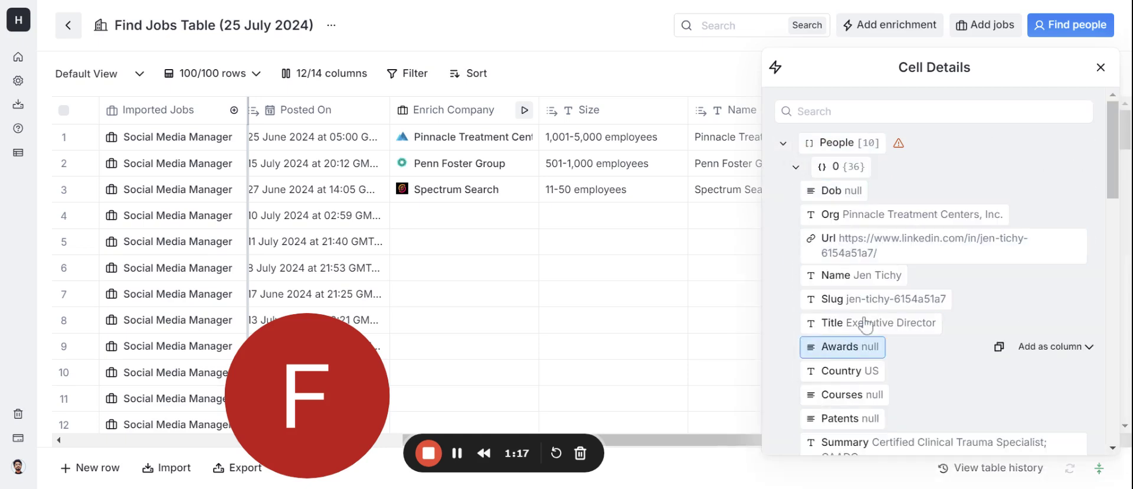
pyautogui.moveTo(862, 276)
pyautogui.click(1055, 278)
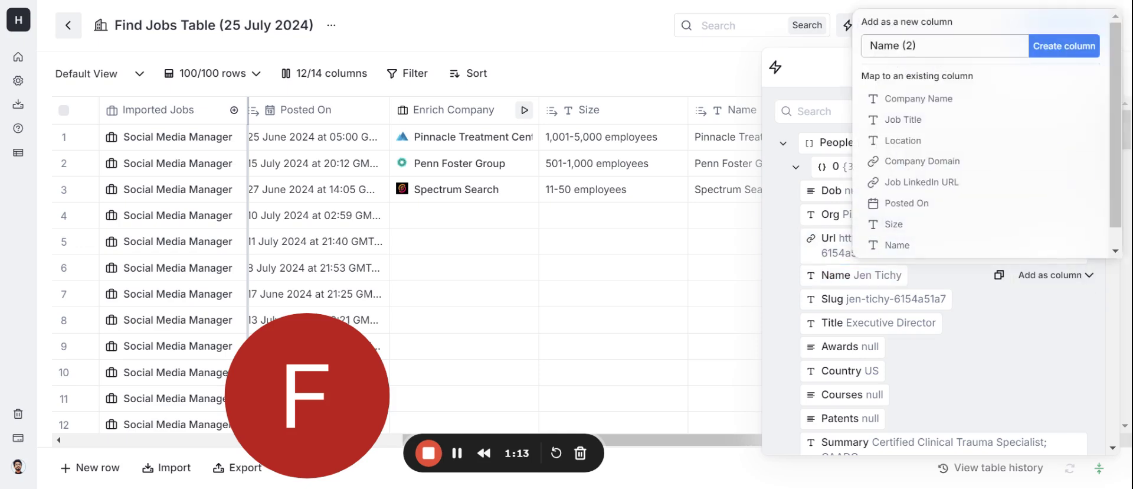
pyautogui.moveTo(919, 45); pyautogui.dragTo(901, 45)
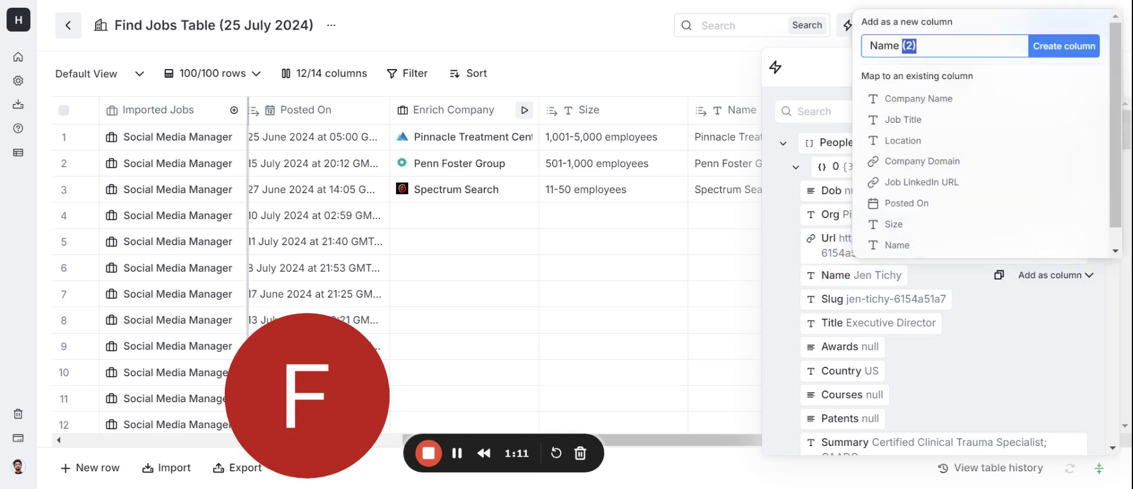
pyautogui.press('BackSpace')
pyautogui.write('Conatct')
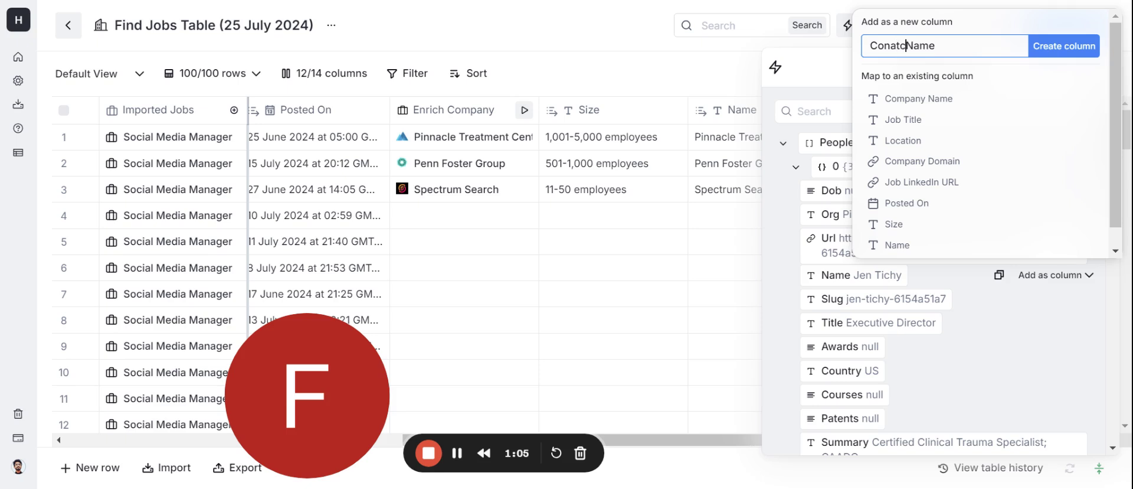
pyautogui.write(" Person's")
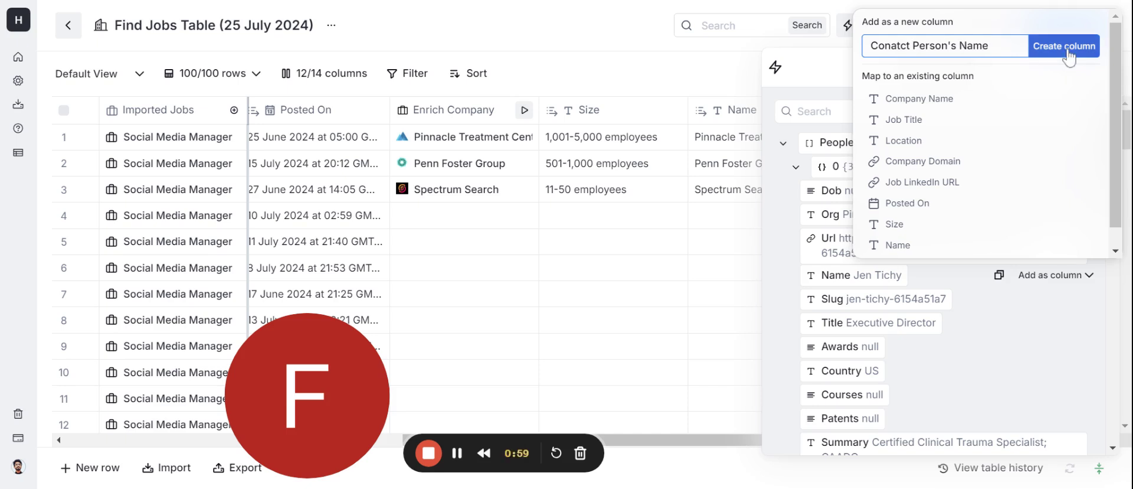
pyautogui.click(1048, 51)
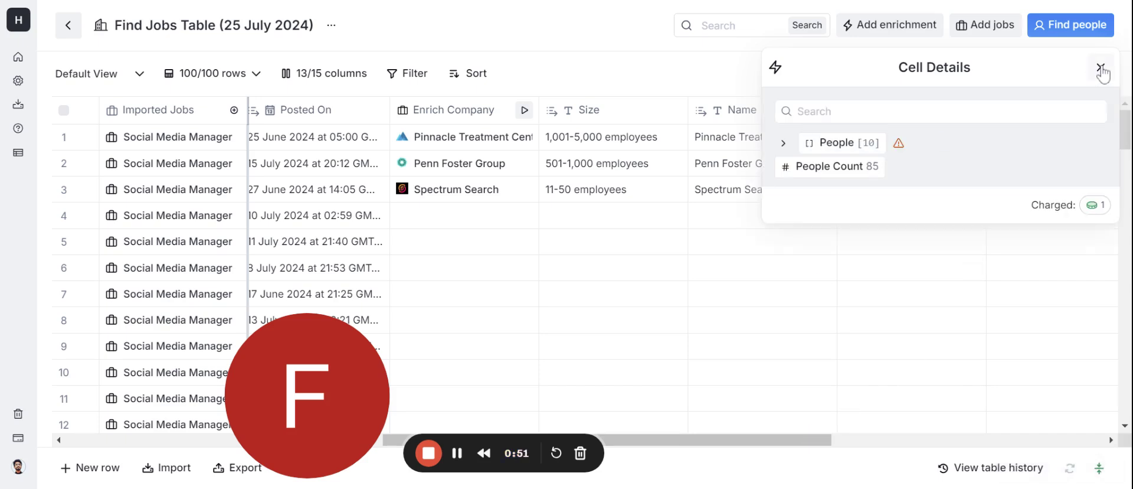
# - Expand the first person in the People results and add their Title field as a new column
pyautogui.click(820, 143)
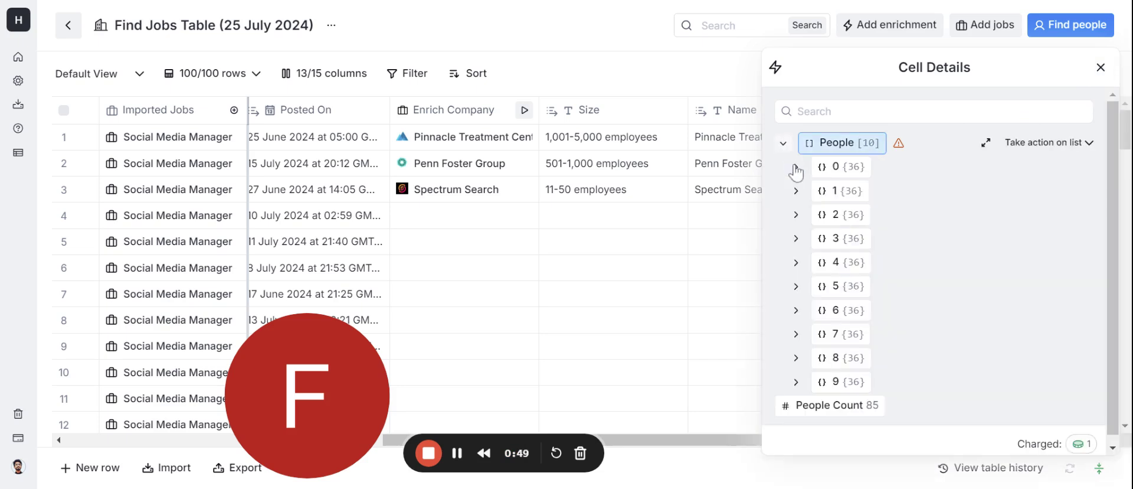
pyautogui.press('Right')
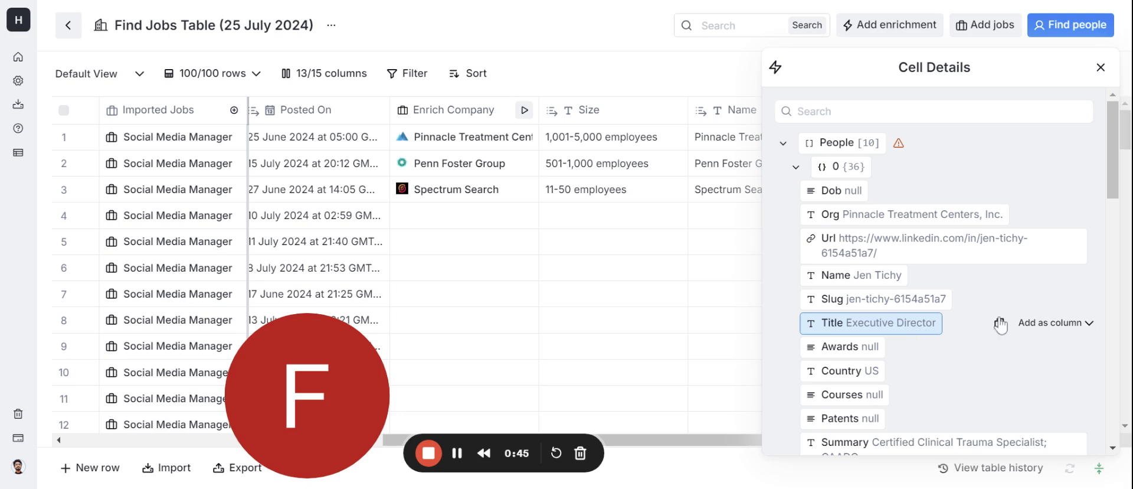
pyautogui.click(1085, 323)
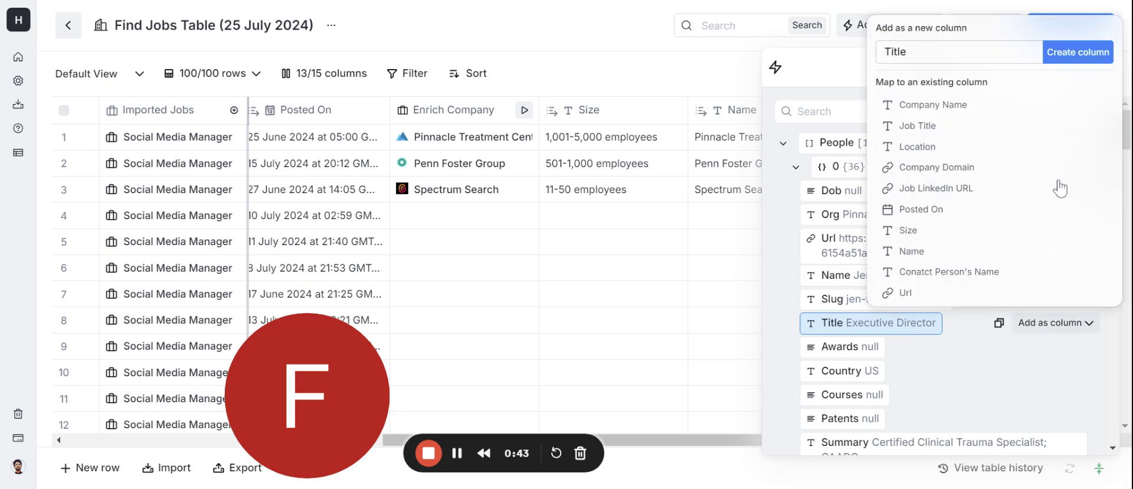
pyautogui.click(1073, 64)
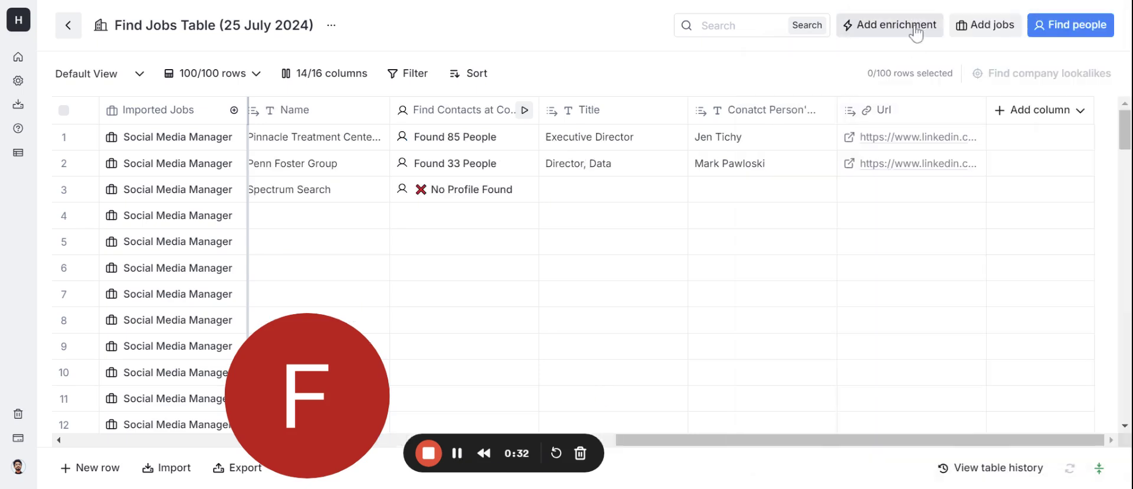
# - Search the enrichments for "find email" and choose the Work Email waterfall
pyautogui.click(915, 26)
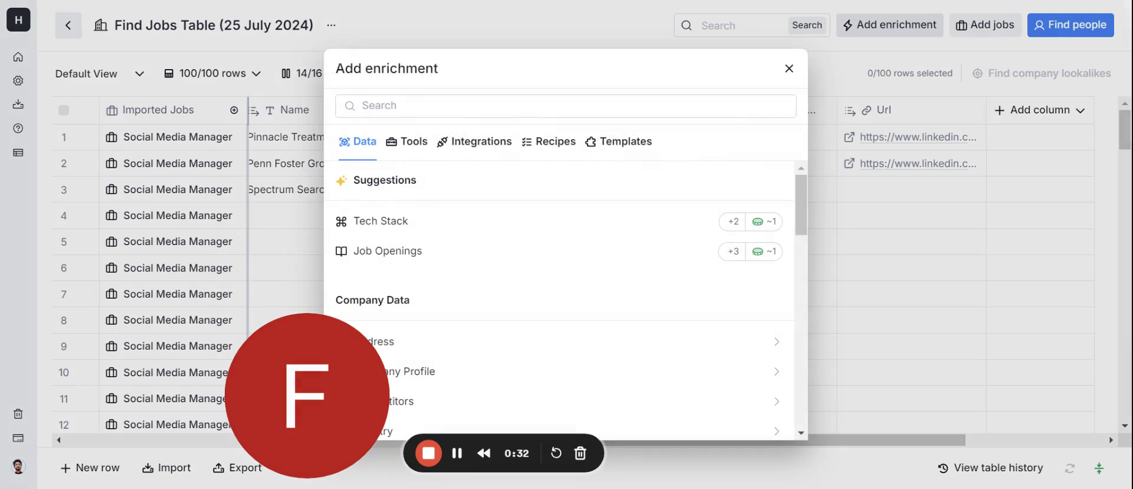
pyautogui.click(481, 106)
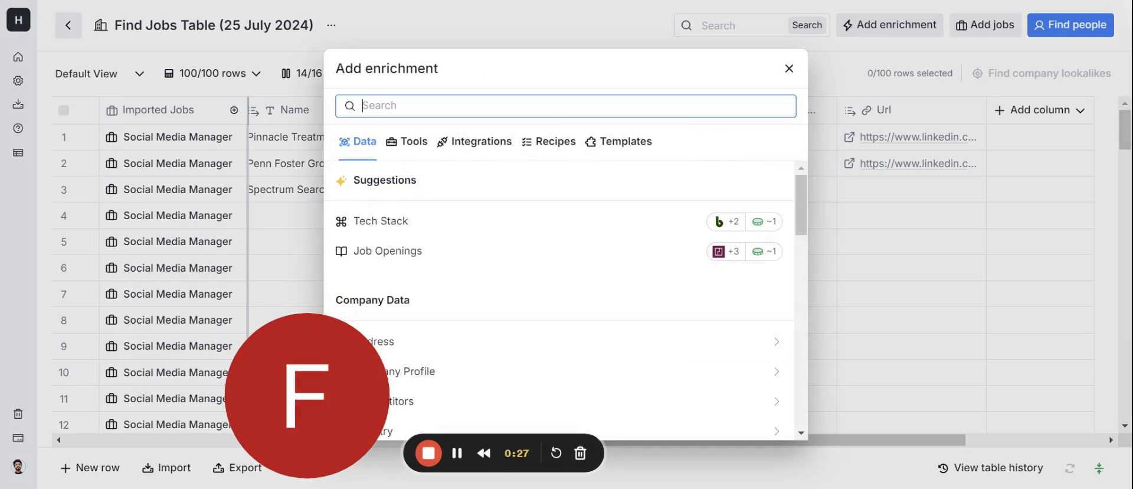
pyautogui.write('find e')
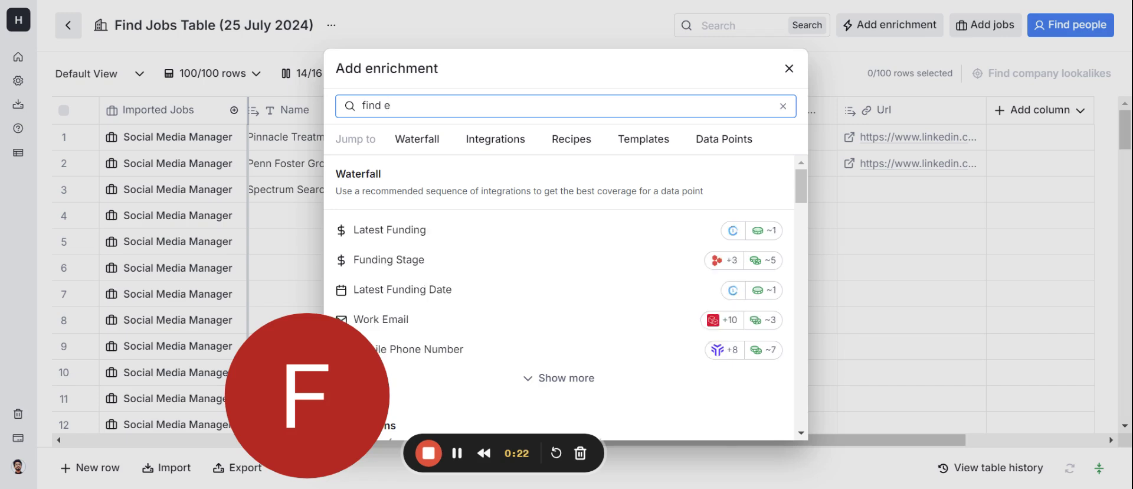
pyautogui.write('mail')
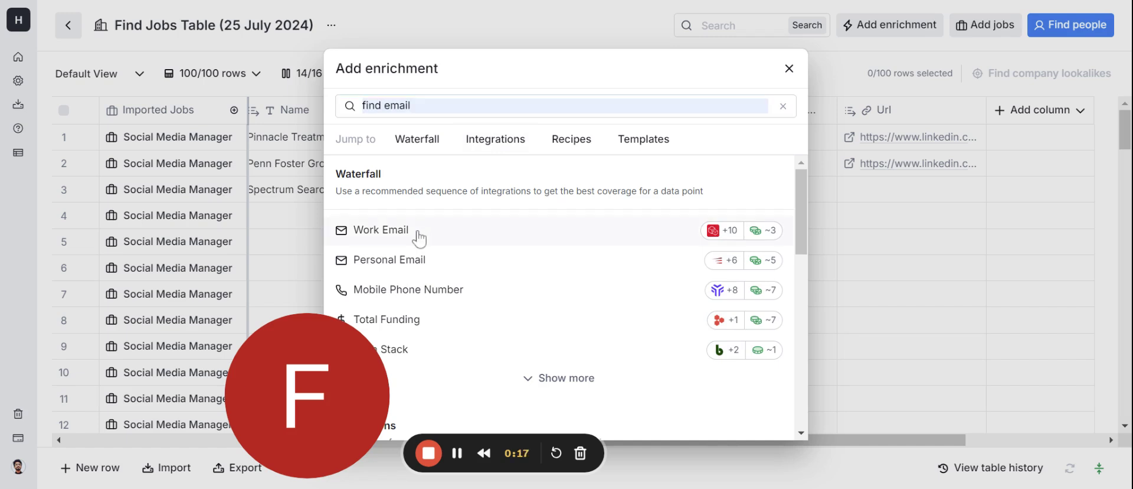
pyautogui.click(419, 238)
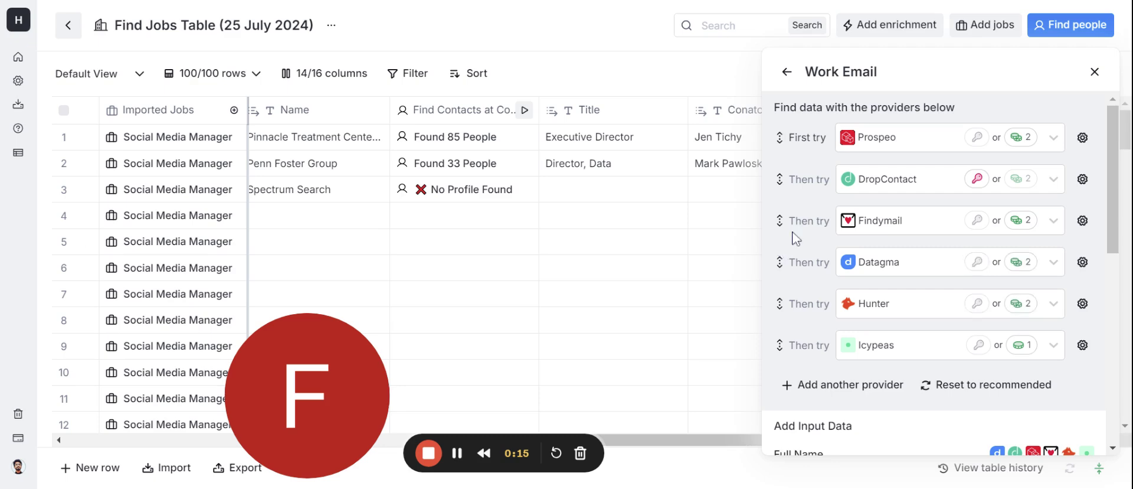
# - Map the Work Email enrichment's Company Domain input to the Company Domain column and open the save options
pyautogui.scroll(-4, 951, 349)
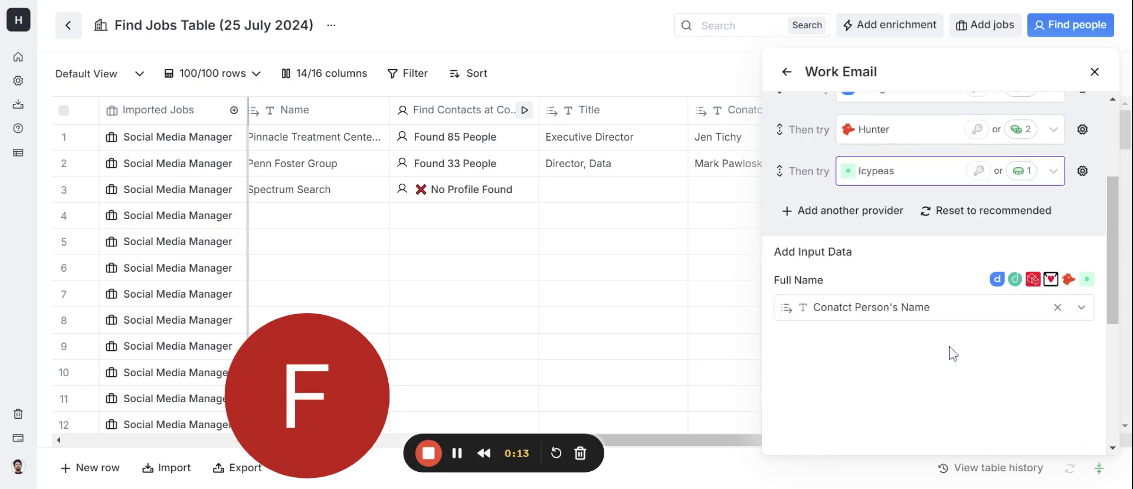
pyautogui.scroll(-3, 954, 350)
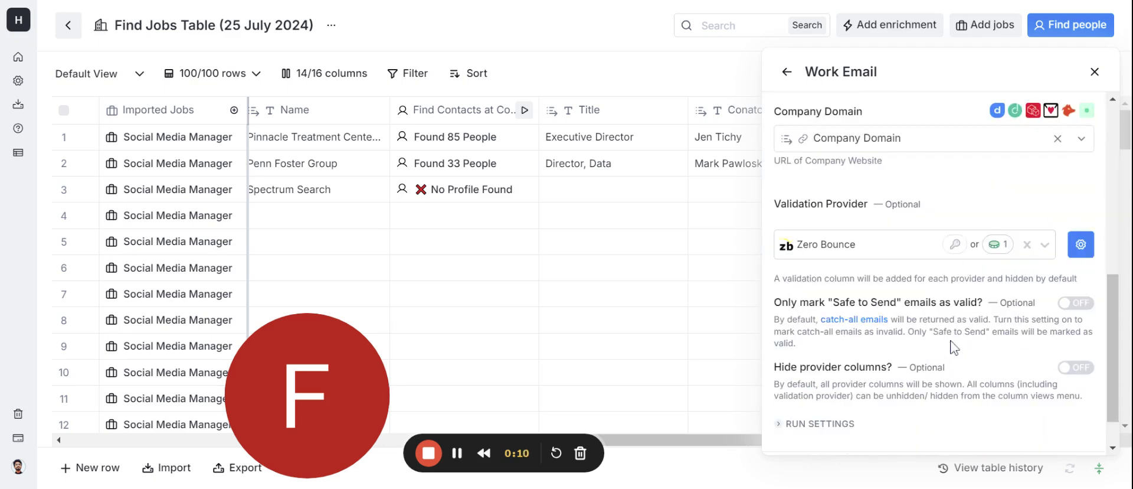
pyautogui.click(894, 142)
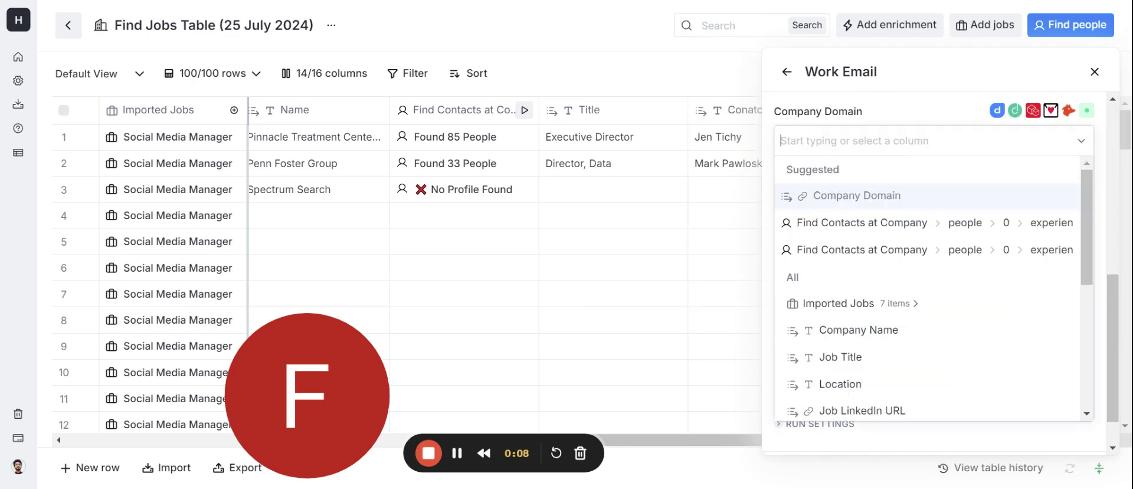
pyautogui.click(857, 195)
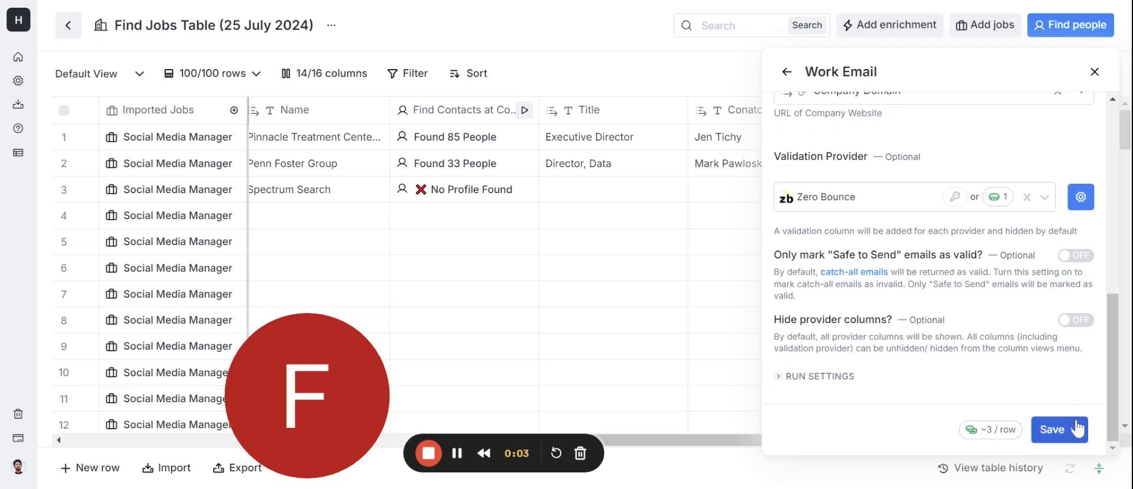
pyautogui.click(1076, 428)
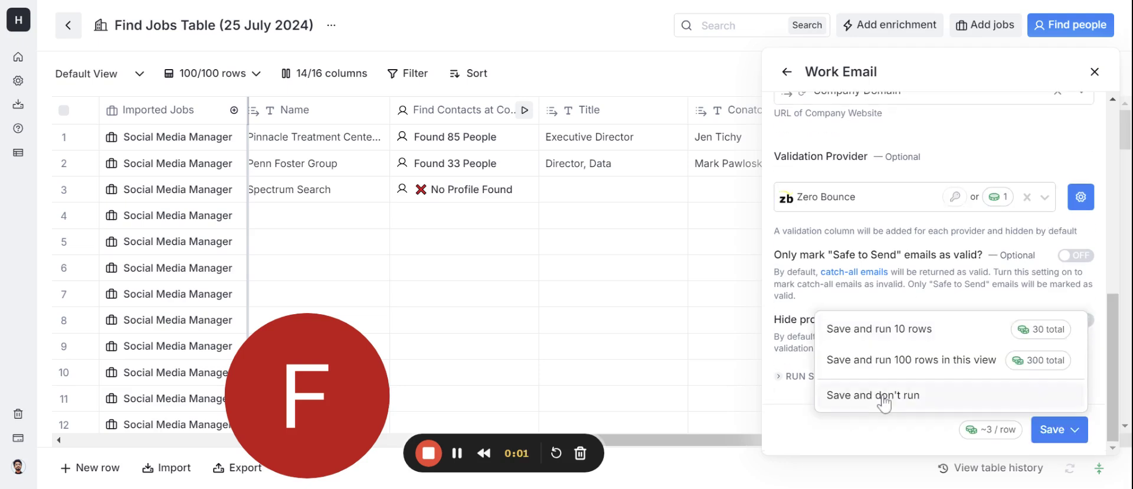